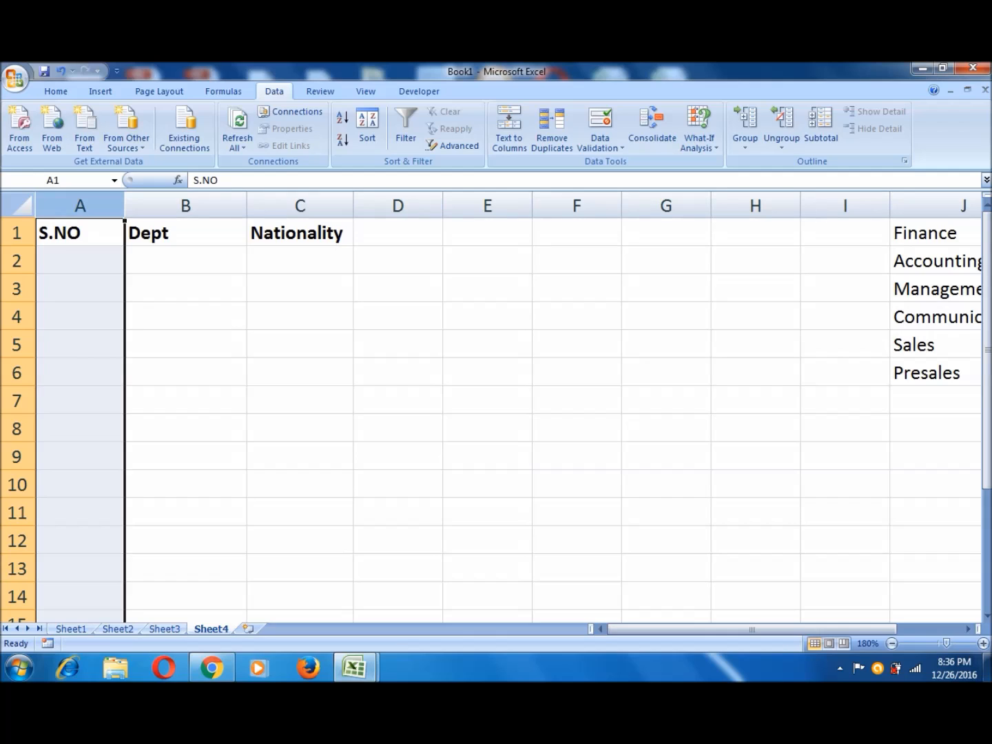
Apply data validation to the S.NO column that allows only whole numbers greater than 0.
{"action": "left_click", "coordinate": [80, 206]}
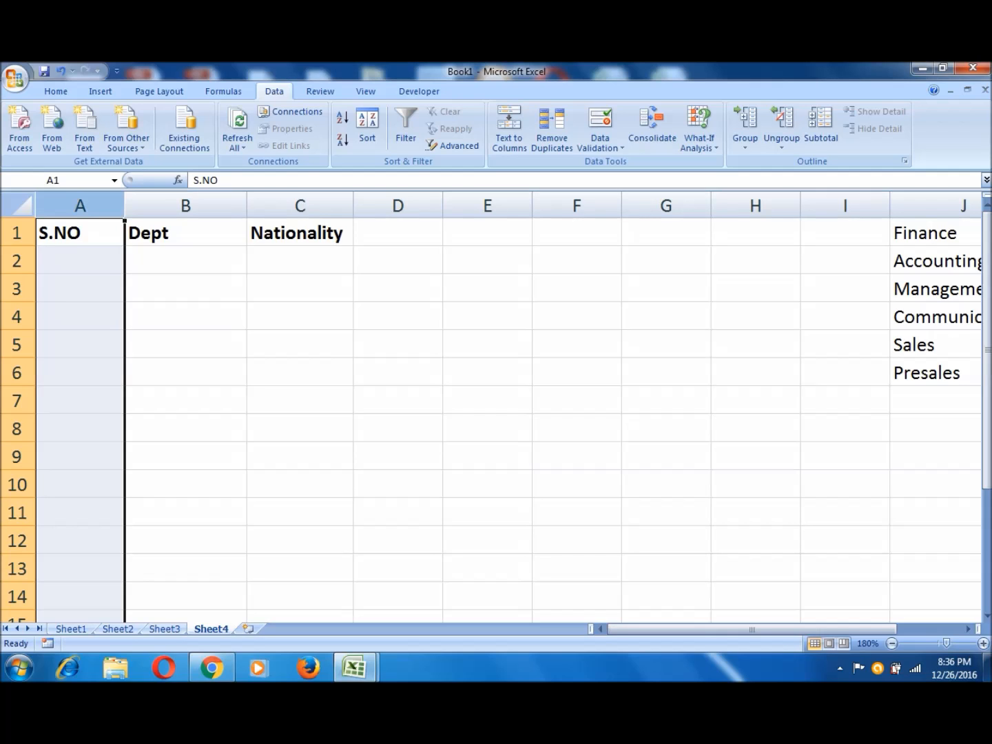
{"action": "left_click", "coordinate": [599, 143]}
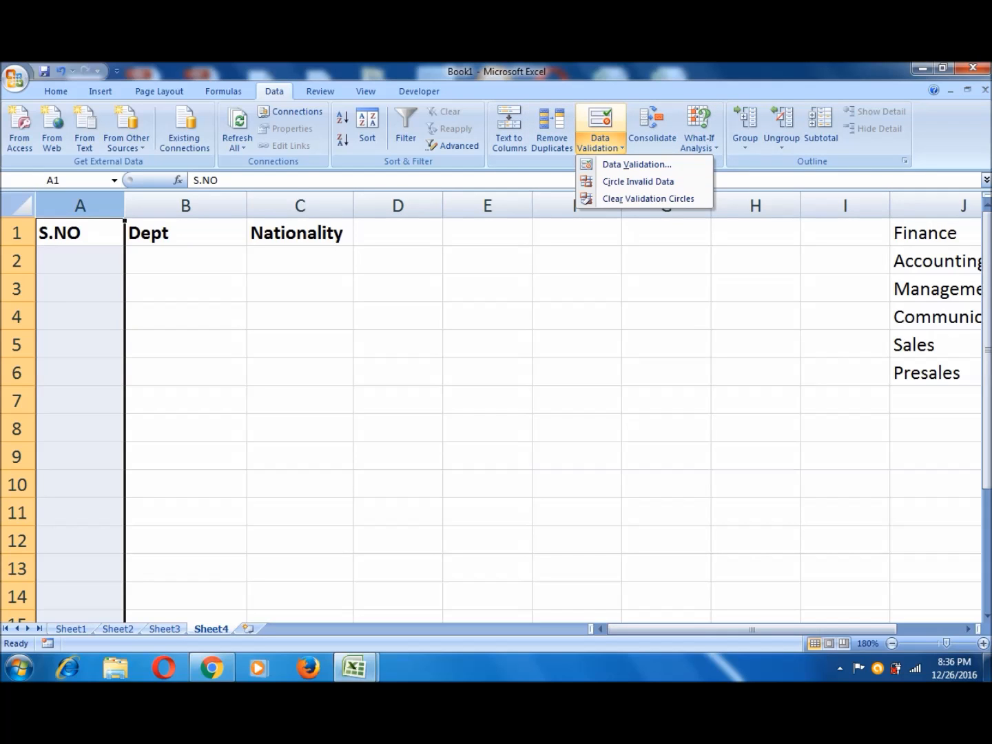
{"action": "left_click", "coordinate": [635, 164]}
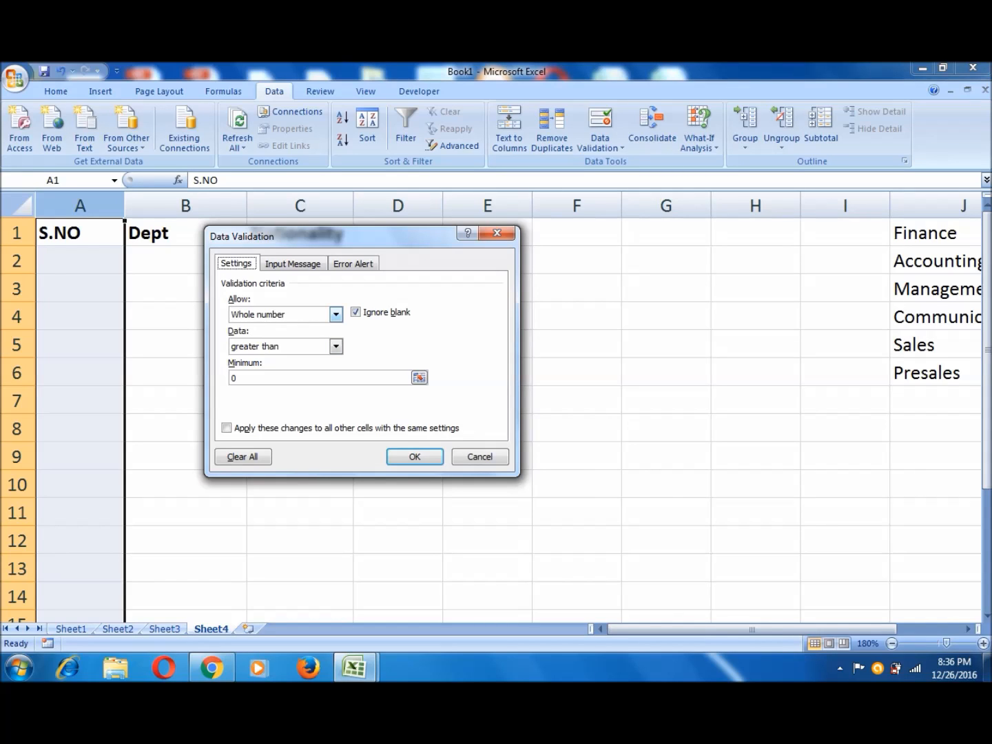
{"action": "left_click", "coordinate": [336, 315]}
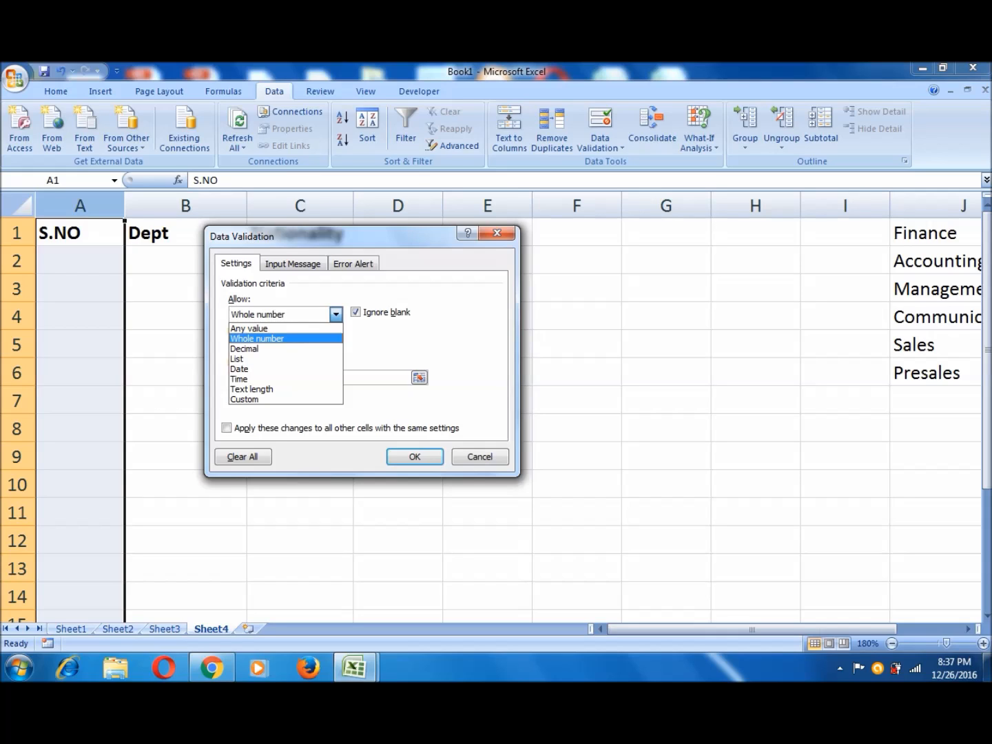
{"action": "key", "text": "Return"}
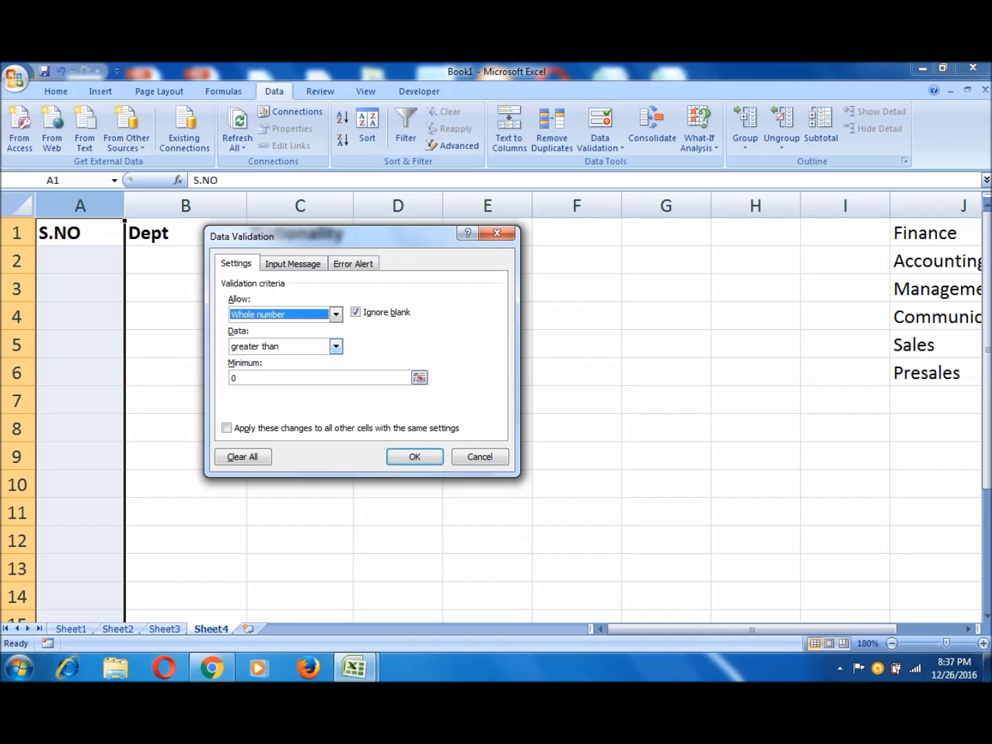
{"action": "left_click", "coordinate": [337, 346]}
{"action": "left_click", "coordinate": [337, 346]}
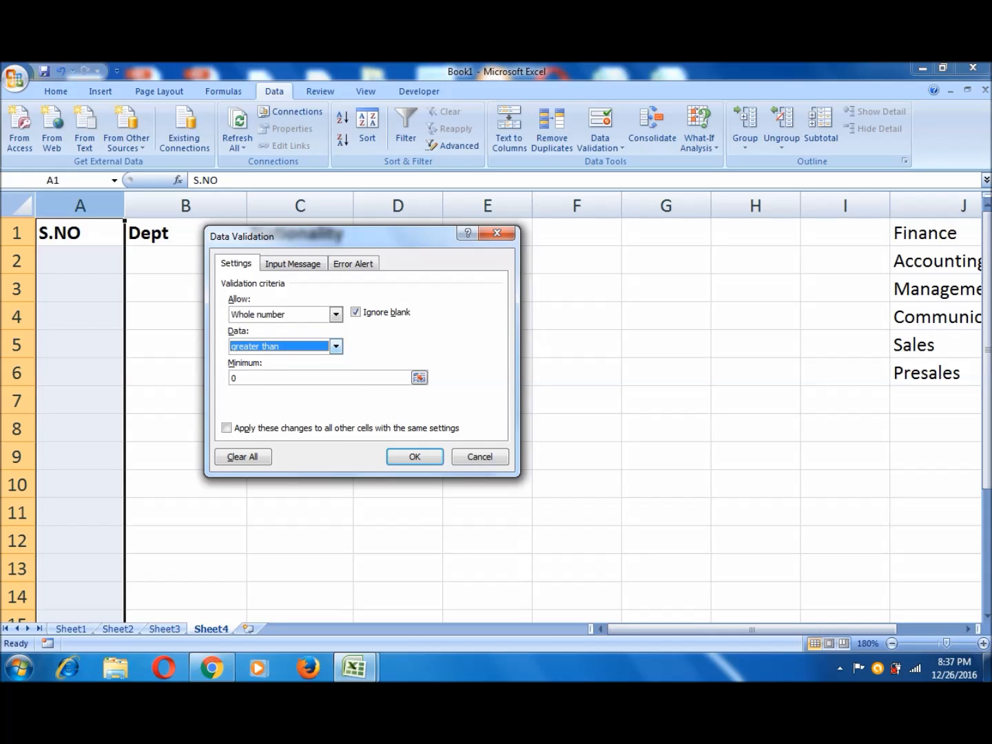
{"action": "left_click", "coordinate": [337, 347]}
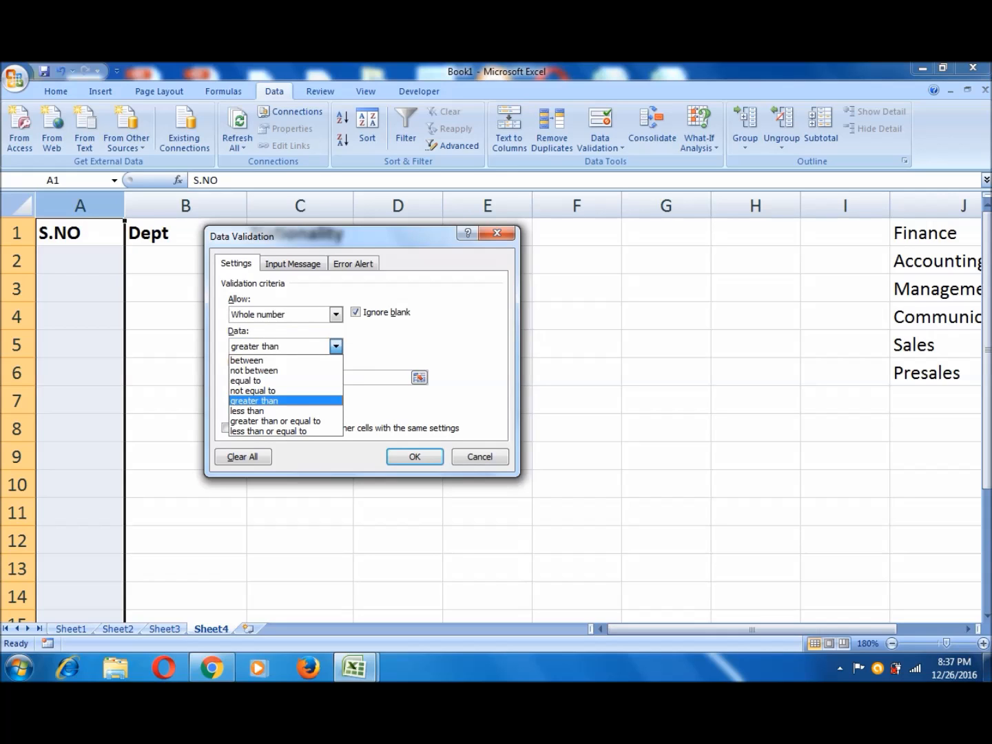
{"action": "left_click", "coordinate": [337, 346]}
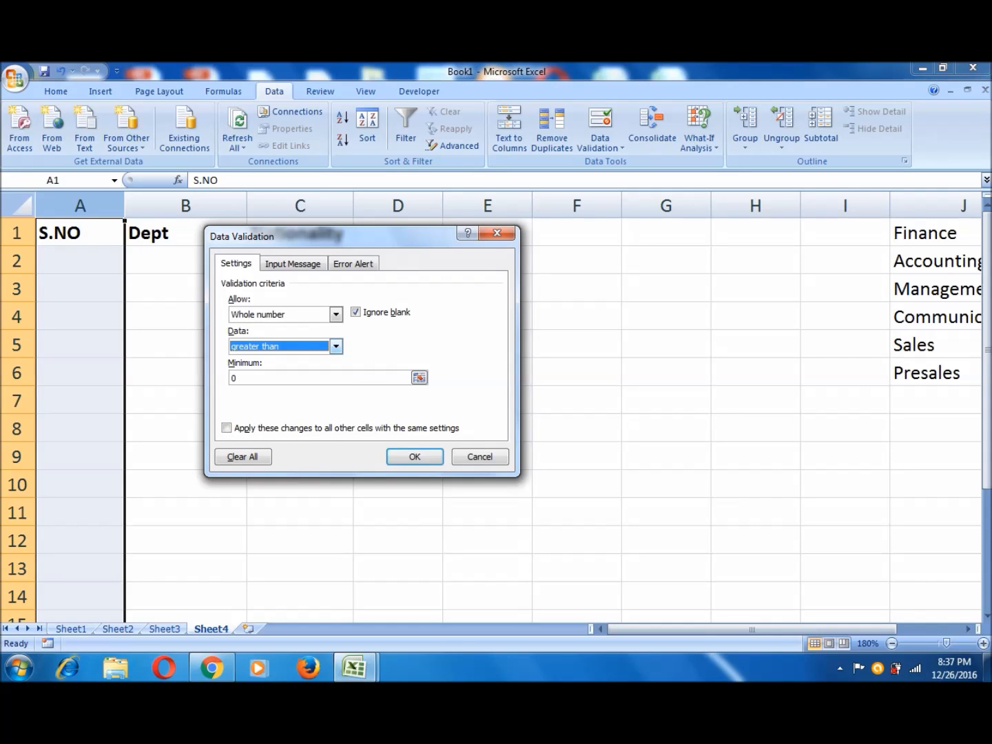
{"action": "left_click", "coordinate": [336, 347]}
{"action": "left_click", "coordinate": [337, 347]}
{"action": "key", "text": "Return"}
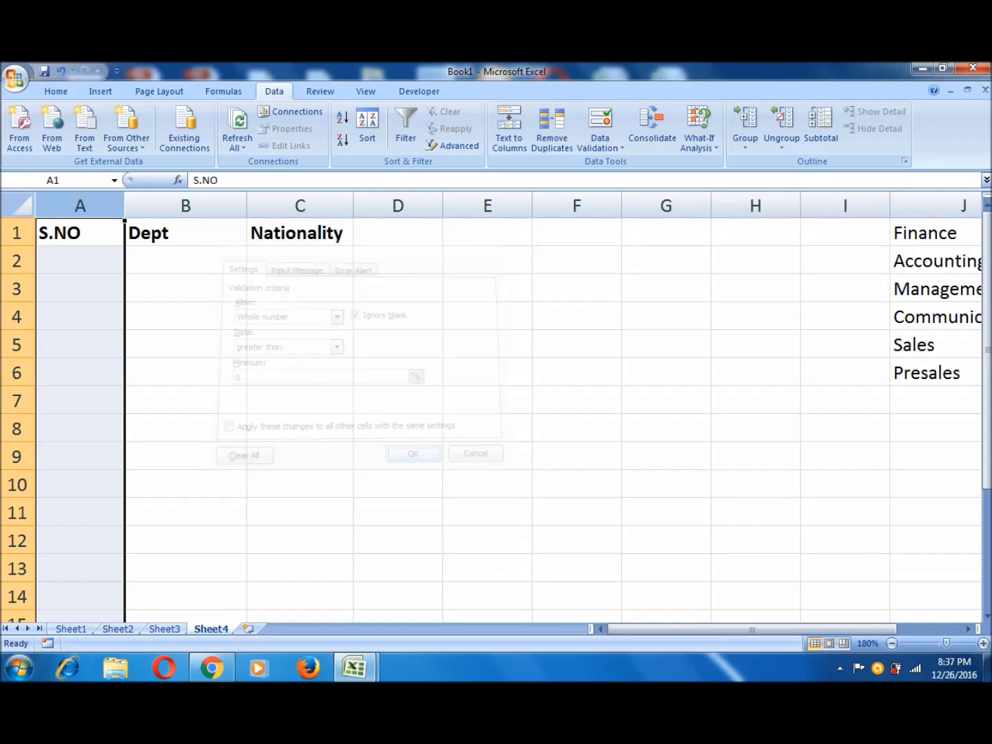
Enter the serial numbers 1 in cell A2 and 2 in cell A3.
{"action": "left_click", "coordinate": [79, 261]}
{"action": "type", "text": "1"}
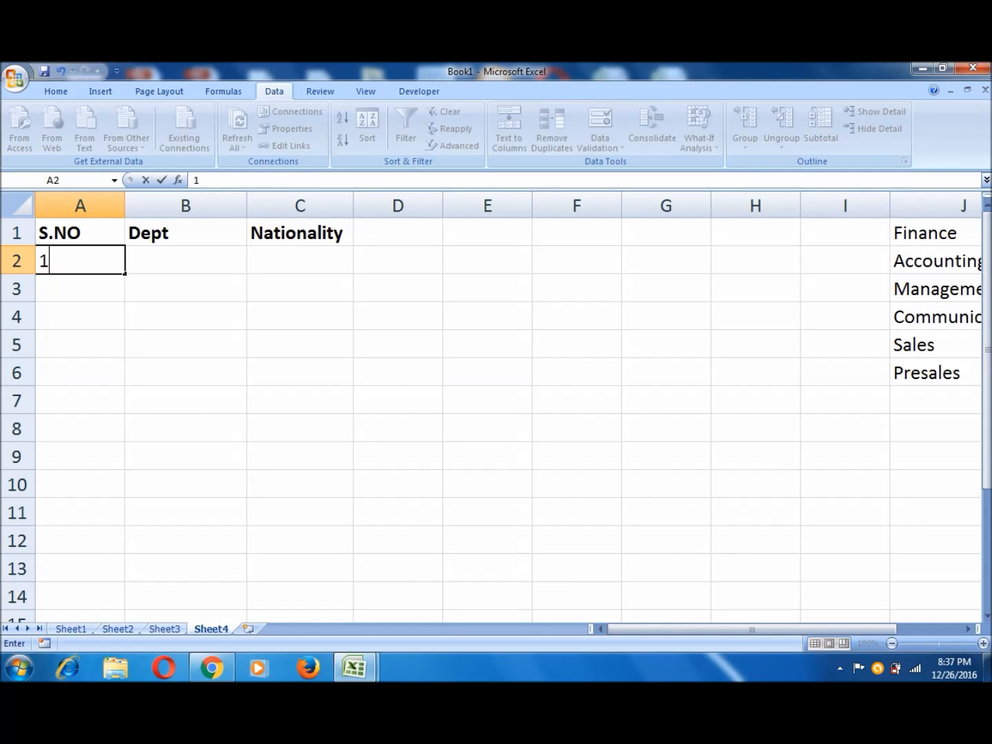
{"action": "key", "text": "Tab"}
{"action": "key", "text": "Down"}
{"action": "key", "text": "Left"}
{"action": "type", "text": "2"}
{"action": "key", "text": "Tab"}
Test the validation by entering a person's name in cell A4, accept the entry, and clear the cell.
{"action": "key", "text": "Down"}
{"action": "key", "text": "Left"}
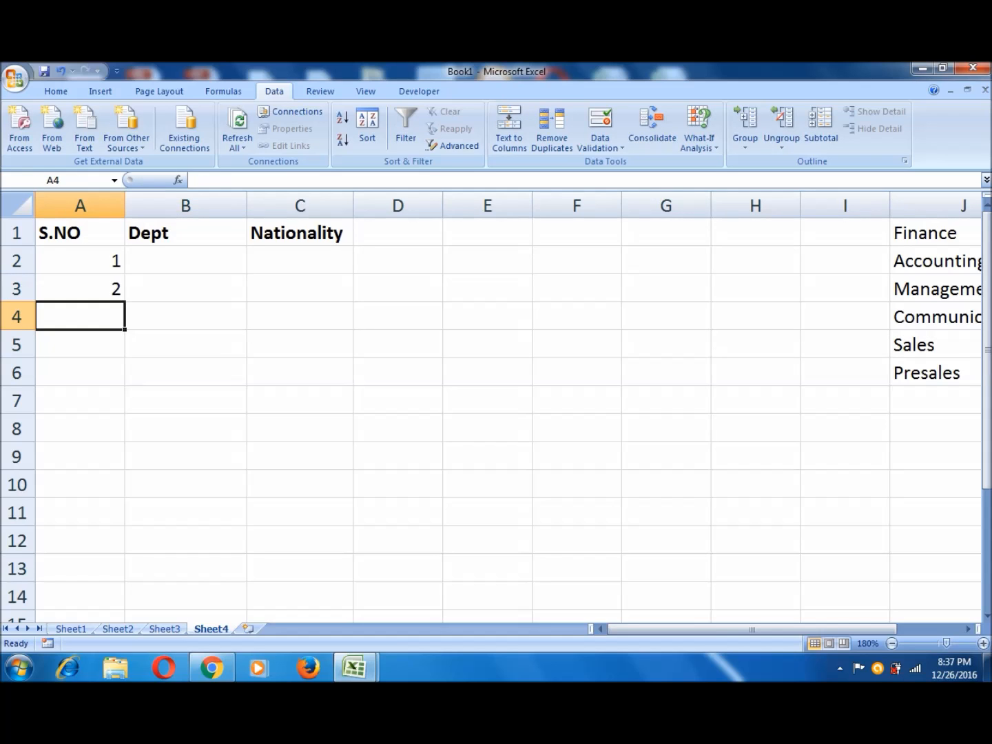
{"action": "type", "text": "Raj"}
{"action": "key", "text": "Tab"}
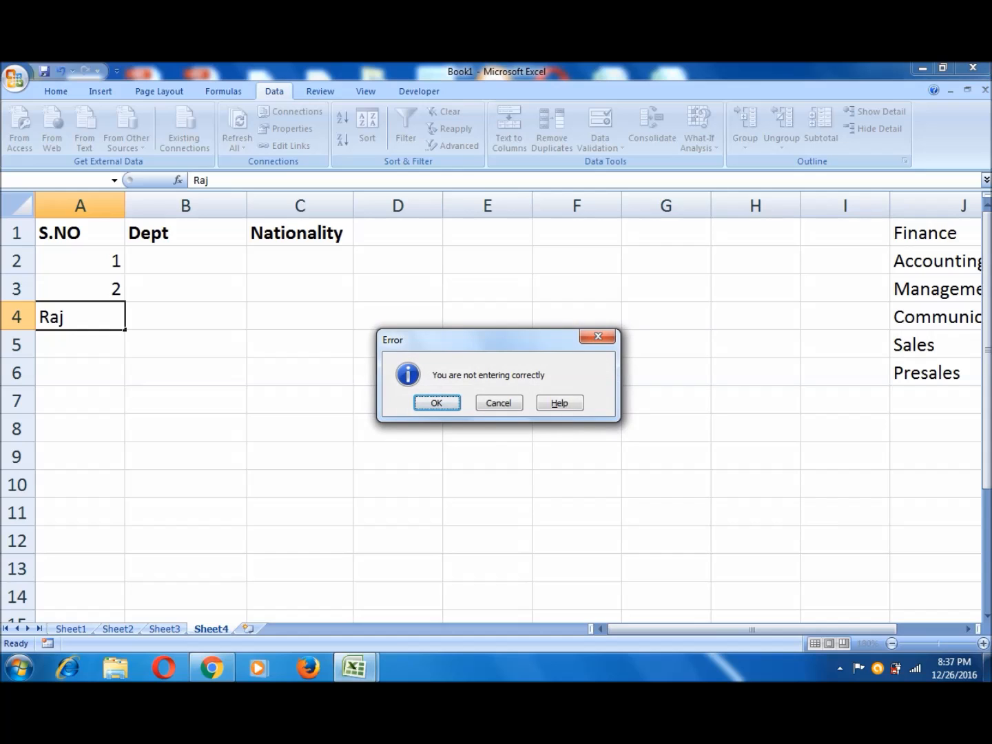
{"action": "key", "text": "Return"}
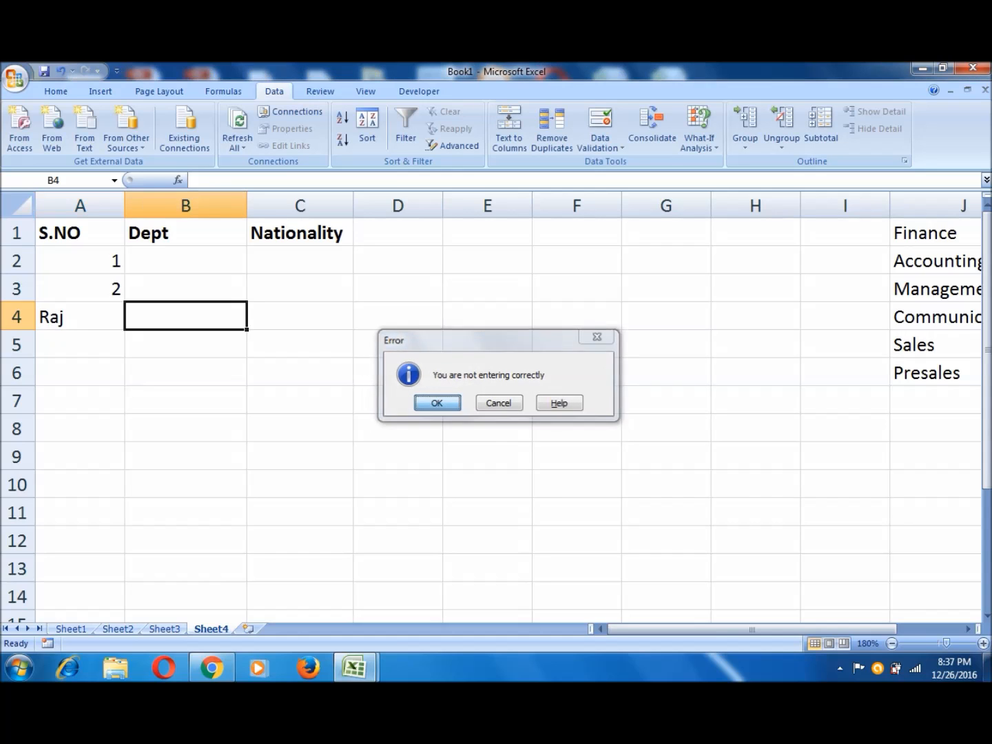
{"action": "key", "text": "Left"}
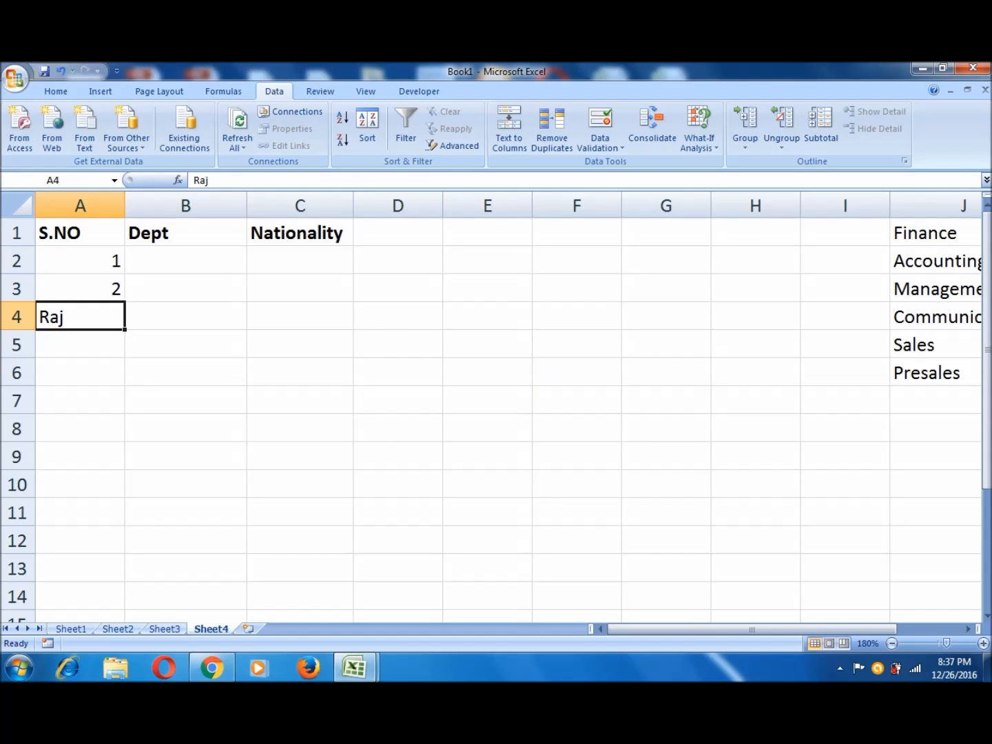
{"action": "key", "text": "Delete"}
{"action": "key", "text": "Right"}
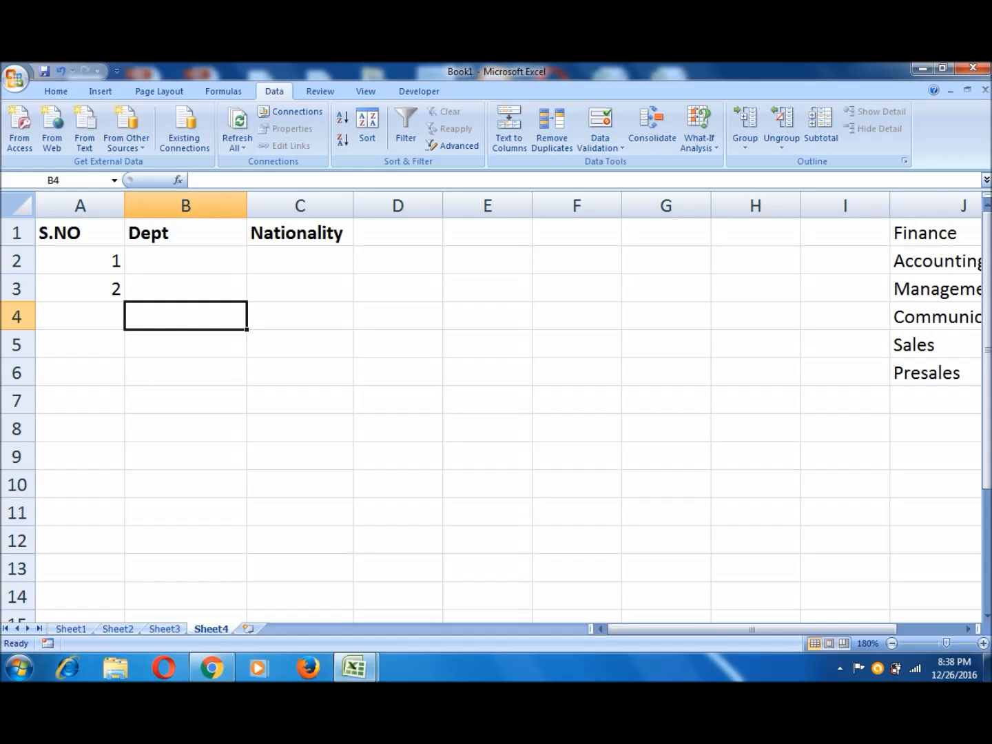
Set the error alert style of the S.NO column's data validation to Stop.
{"action": "left_click", "coordinate": [80, 205]}
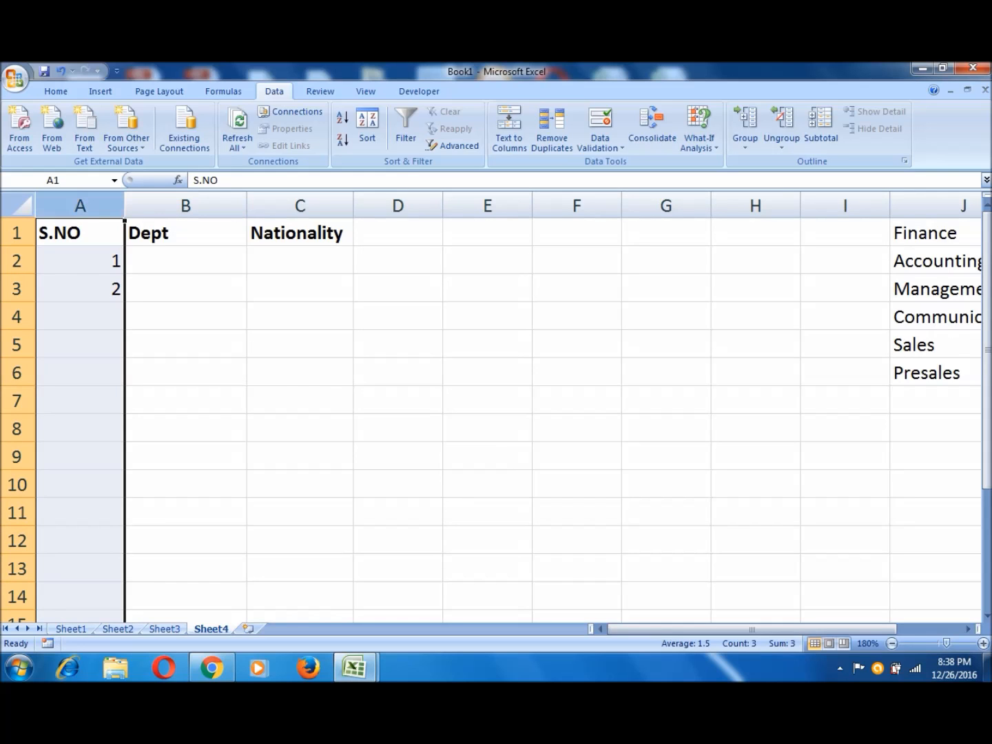
{"action": "left_click", "coordinate": [600, 143]}
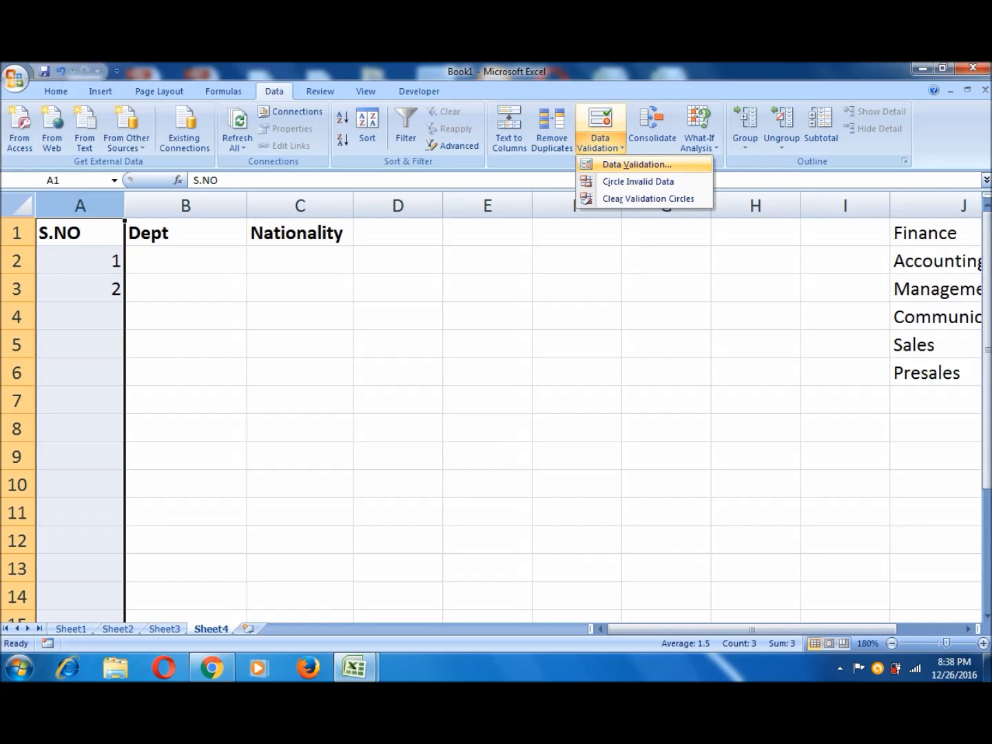
{"action": "left_click", "coordinate": [636, 164]}
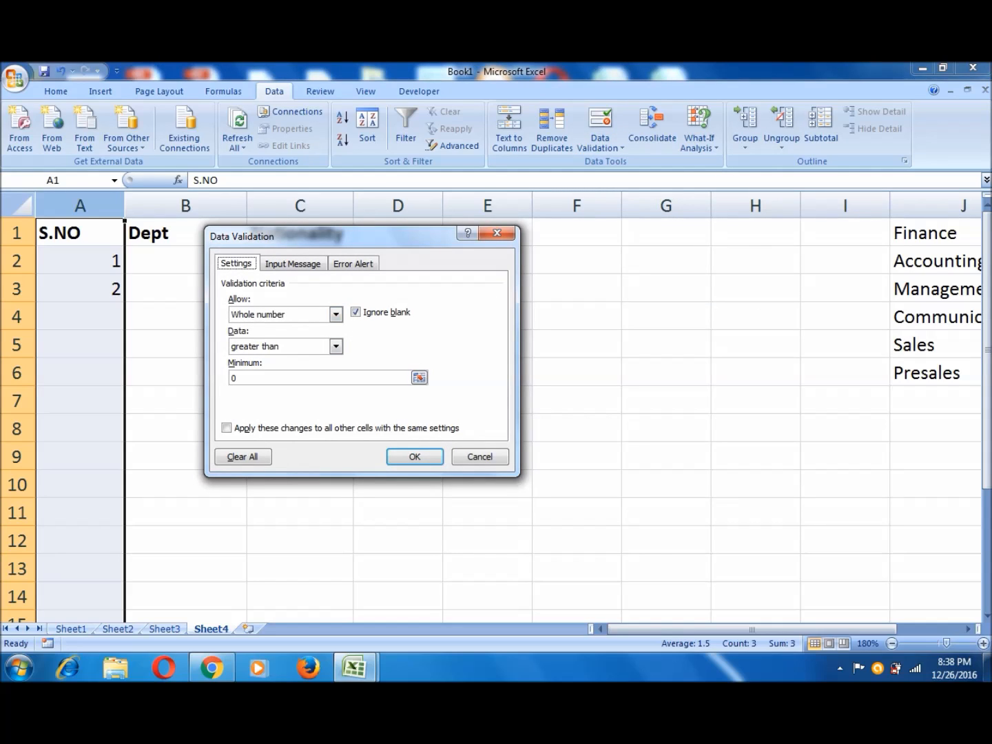
{"action": "left_click", "coordinate": [294, 263]}
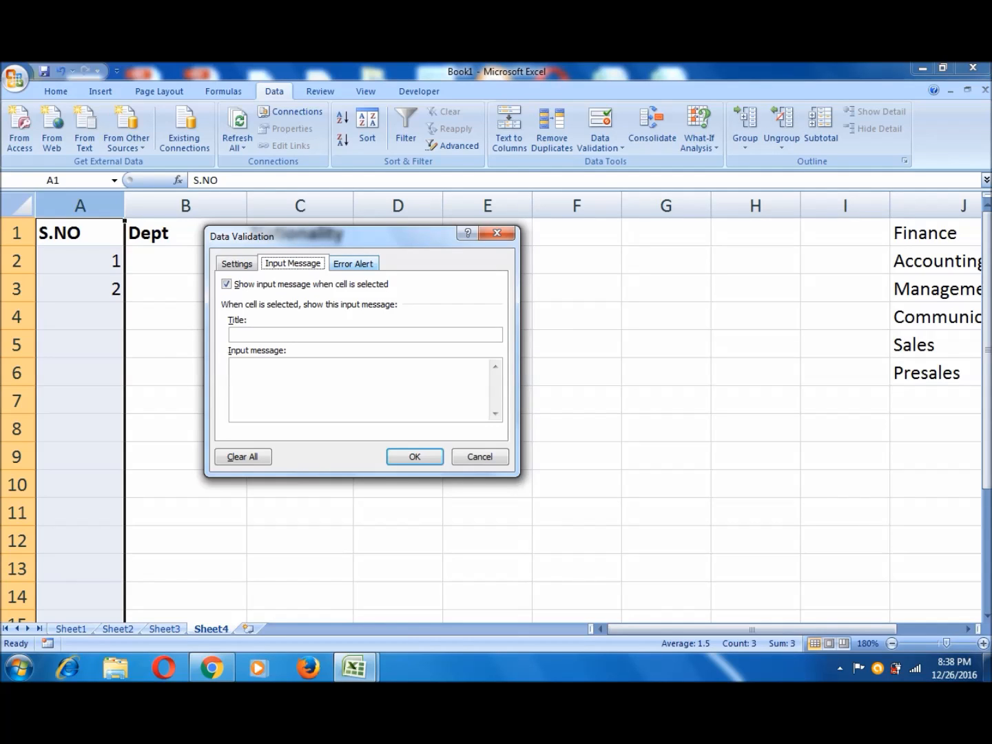
{"action": "left_click", "coordinate": [354, 264]}
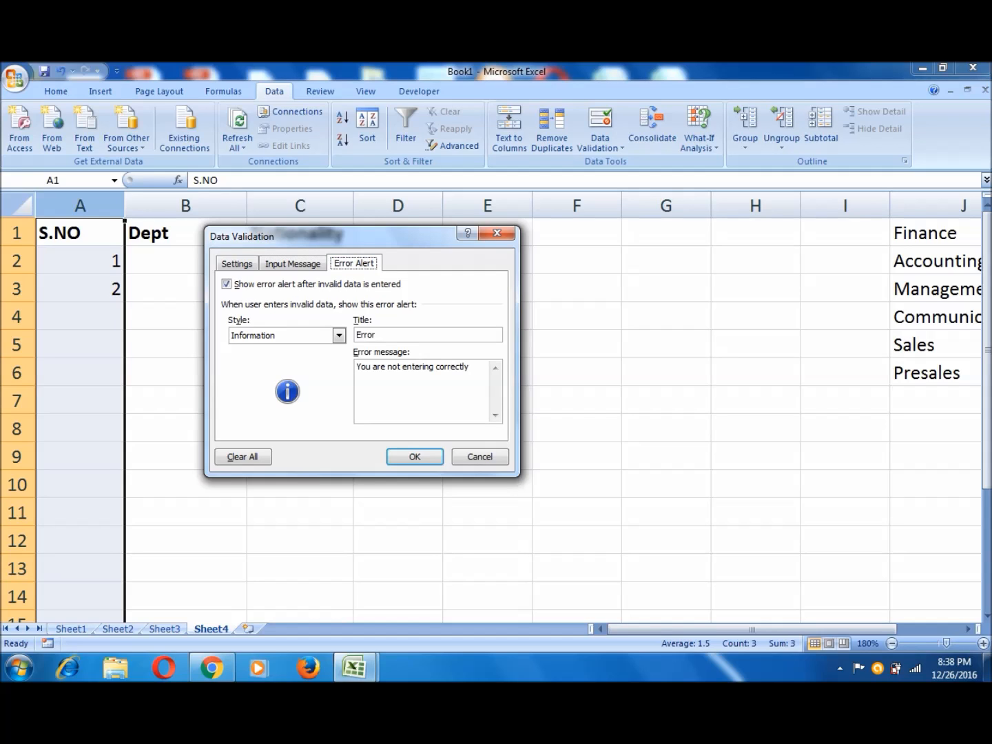
{"action": "key", "text": "Tab"}
{"action": "key", "text": "Tab"}
{"action": "key", "text": "alt+Down"}
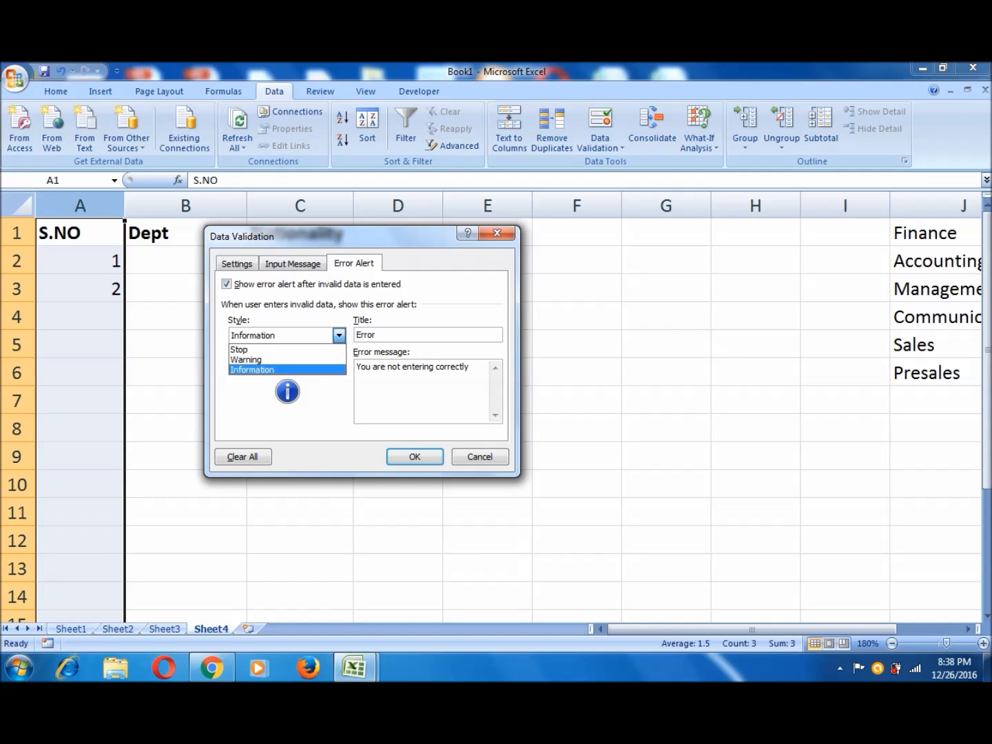
{"action": "key", "text": "Up"}
{"action": "key", "text": "Up"}
{"action": "key", "text": "Return"}
Go through the Warning and Information alert styles and choose Stop again.
{"action": "key", "text": "alt+Down"}
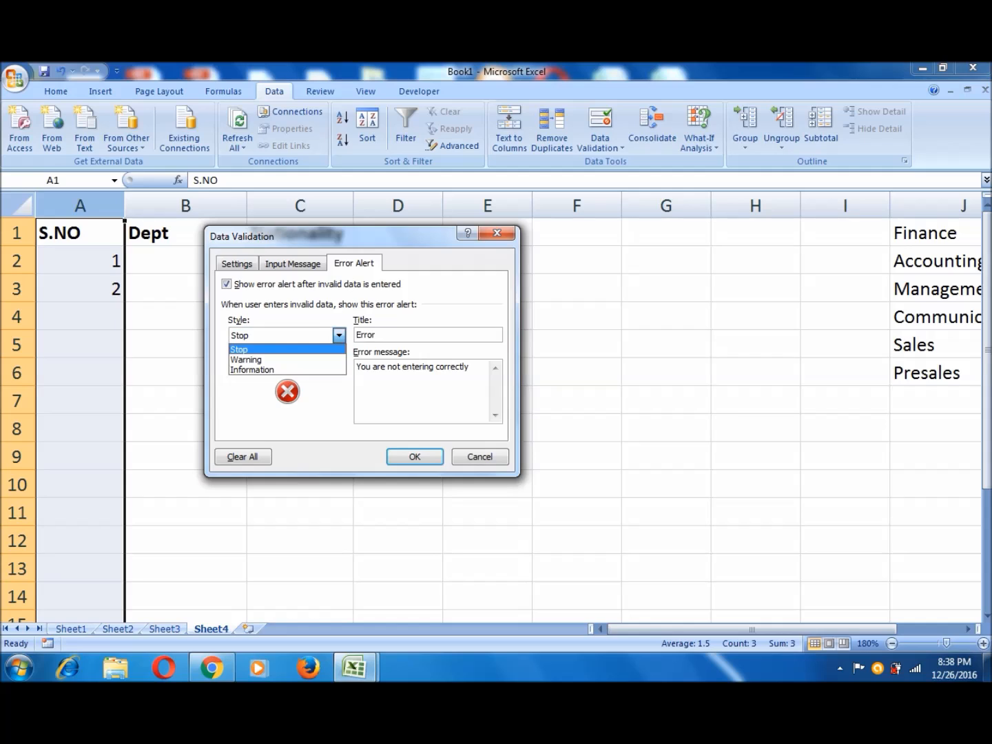
{"action": "key", "text": "Down"}
{"action": "key", "text": "Down"}
{"action": "key", "text": "Up"}
{"action": "key", "text": "Down"}
{"action": "key", "text": "Up"}
{"action": "key", "text": "Up"}
{"action": "key", "text": "Return"}
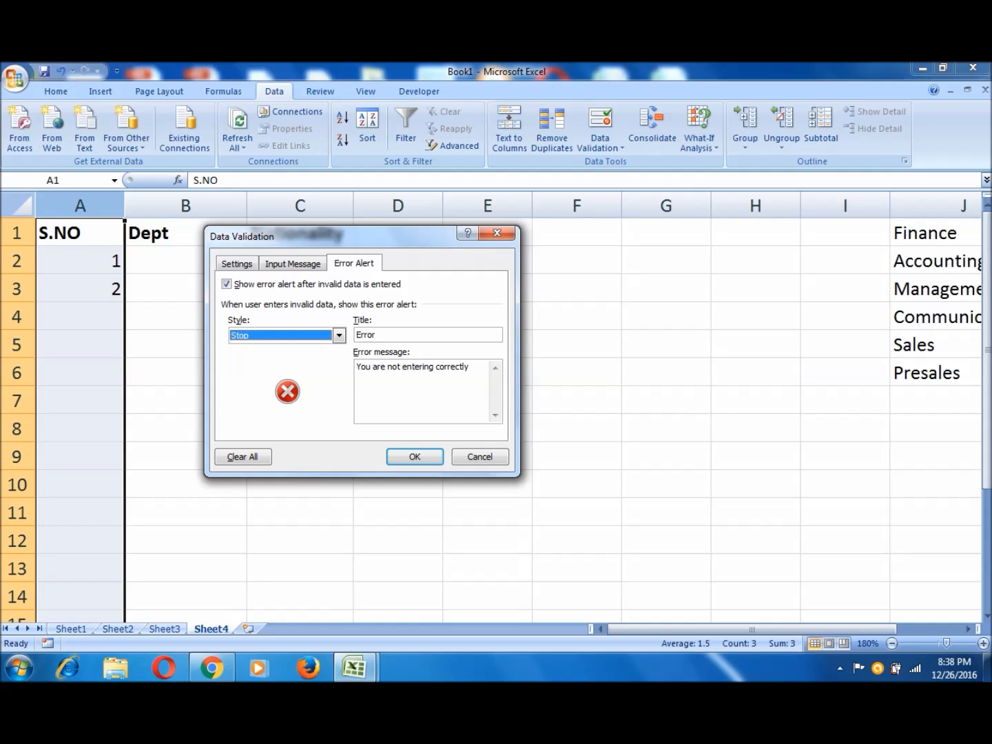
Change the alert title to "Error in Detail" and the message to "You are not entering the data correctly", and apply the validation.
{"action": "left_click", "coordinate": [374, 336]}
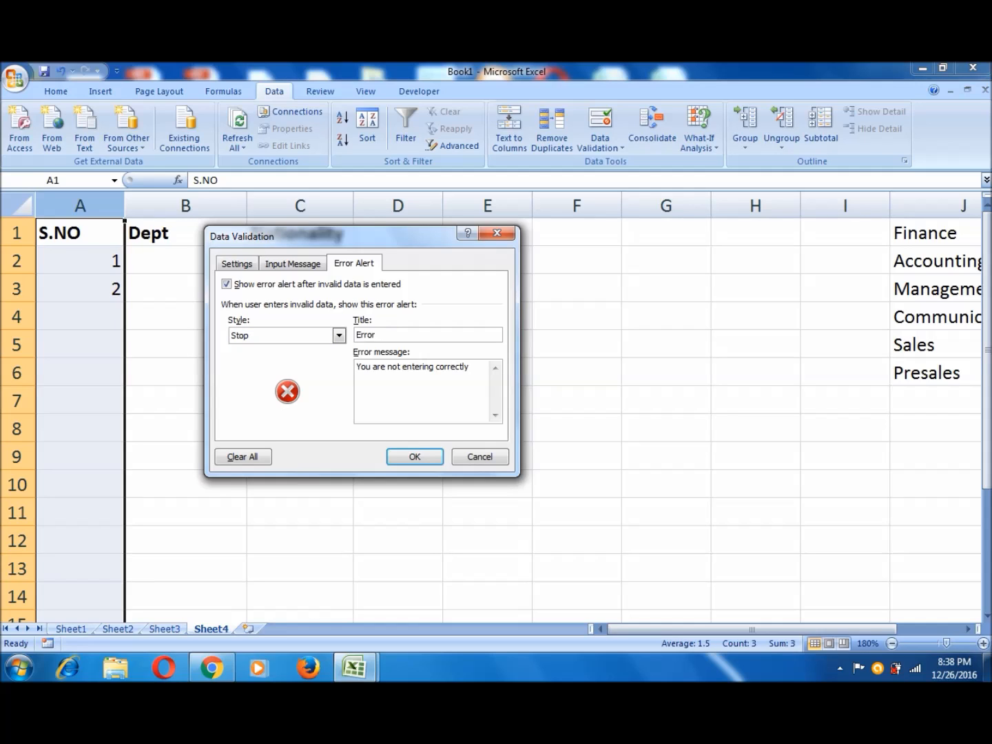
{"action": "type", "text": "in Detail"}
{"action": "left_click", "coordinate": [437, 366]}
{"action": "type", "text": "the data"}
{"action": "left_click", "coordinate": [414, 456]}
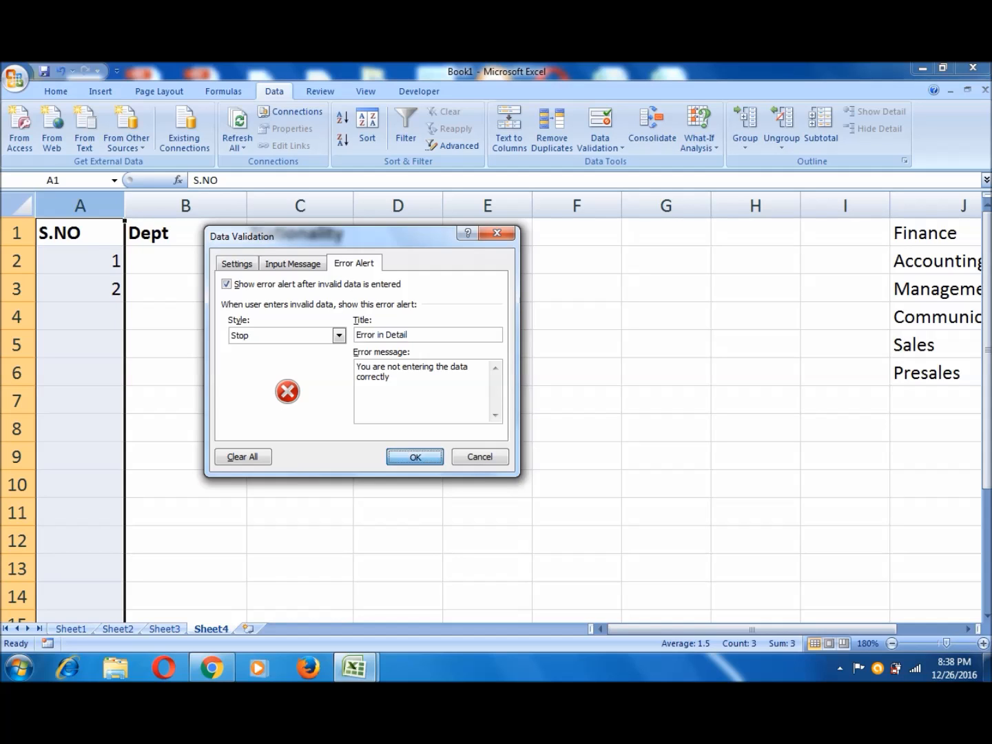
Try to enter a person's name in cell A4, and retry the entry with 5 instead.
{"action": "left_click", "coordinate": [80, 317]}
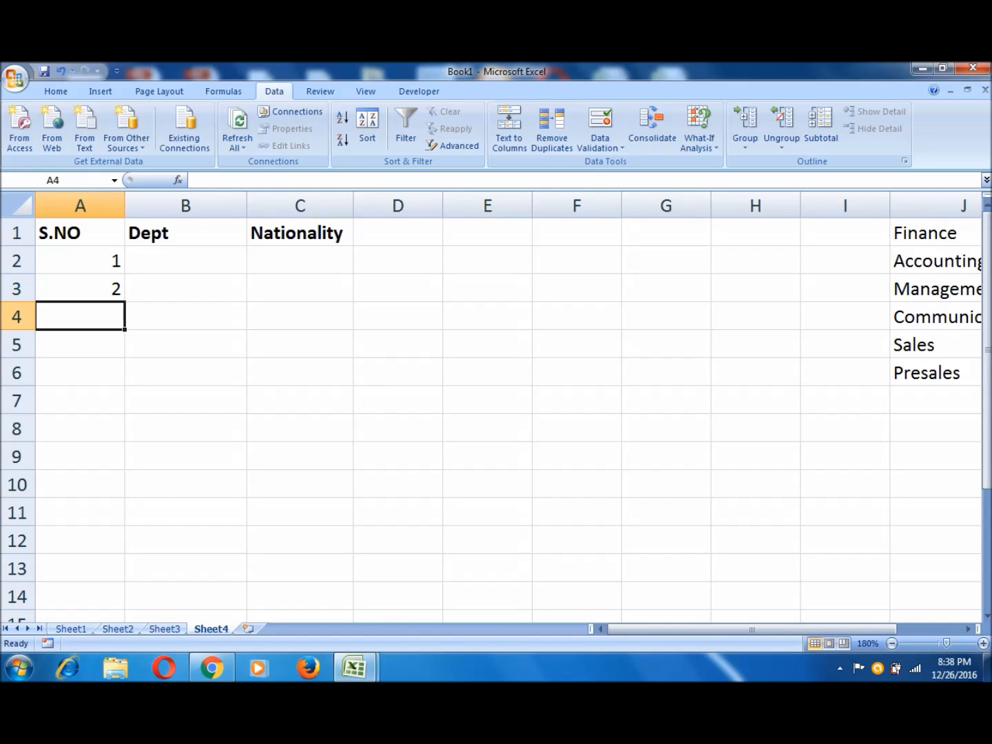
{"action": "type", "text": "Raj"}
{"action": "key", "text": "Return"}
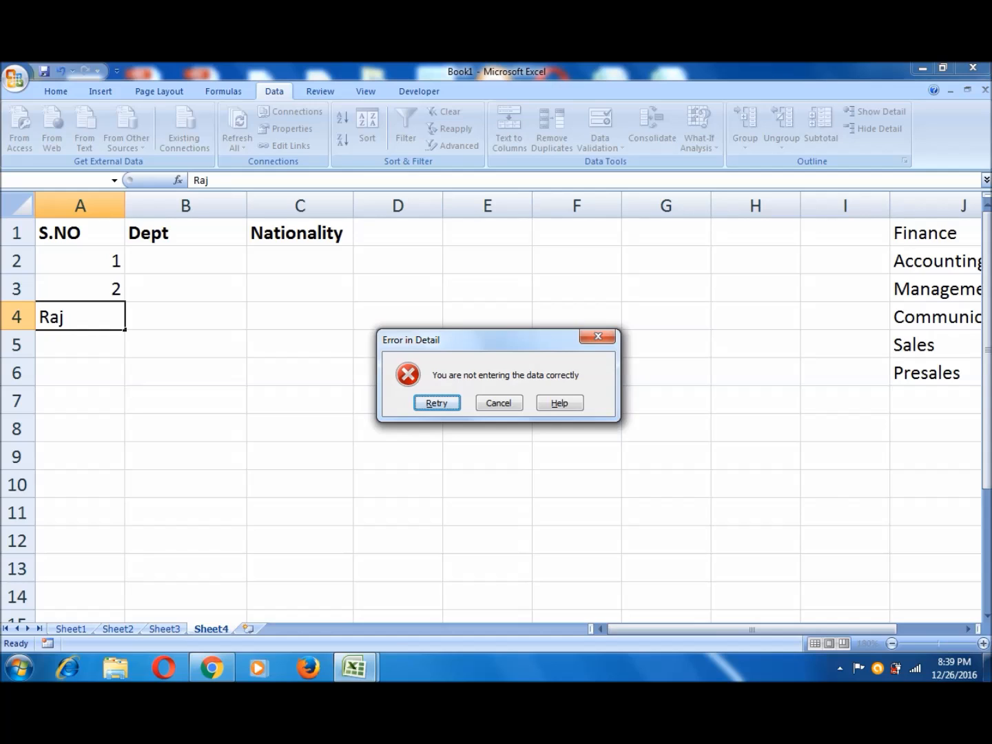
{"action": "key", "text": "Return"}
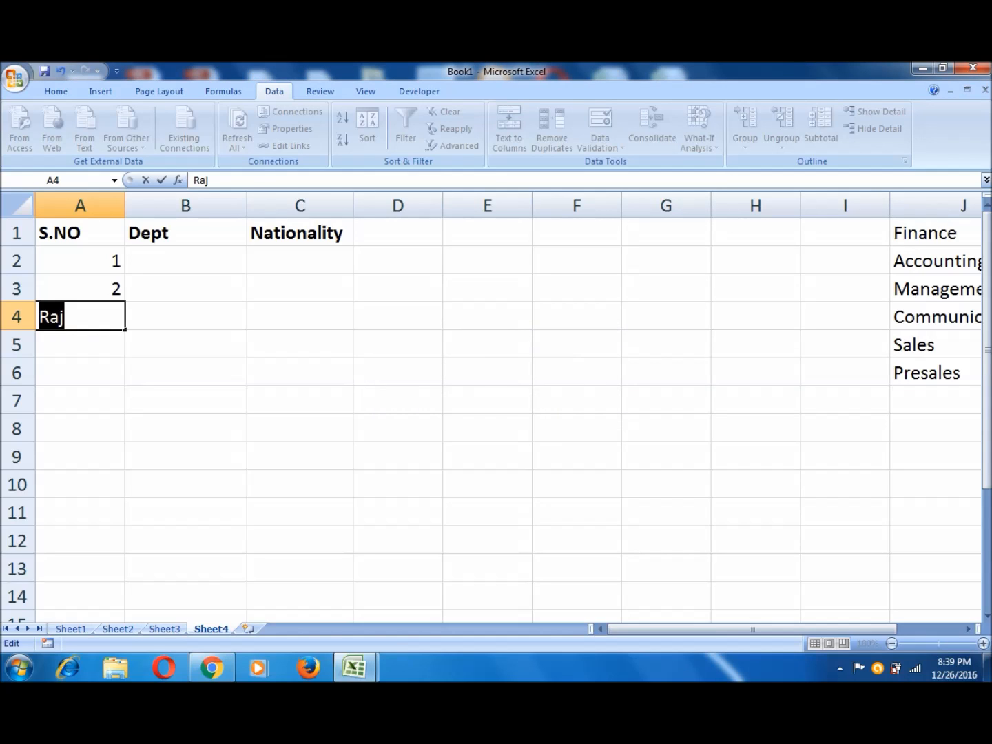
{"action": "key", "text": "BackSpace"}
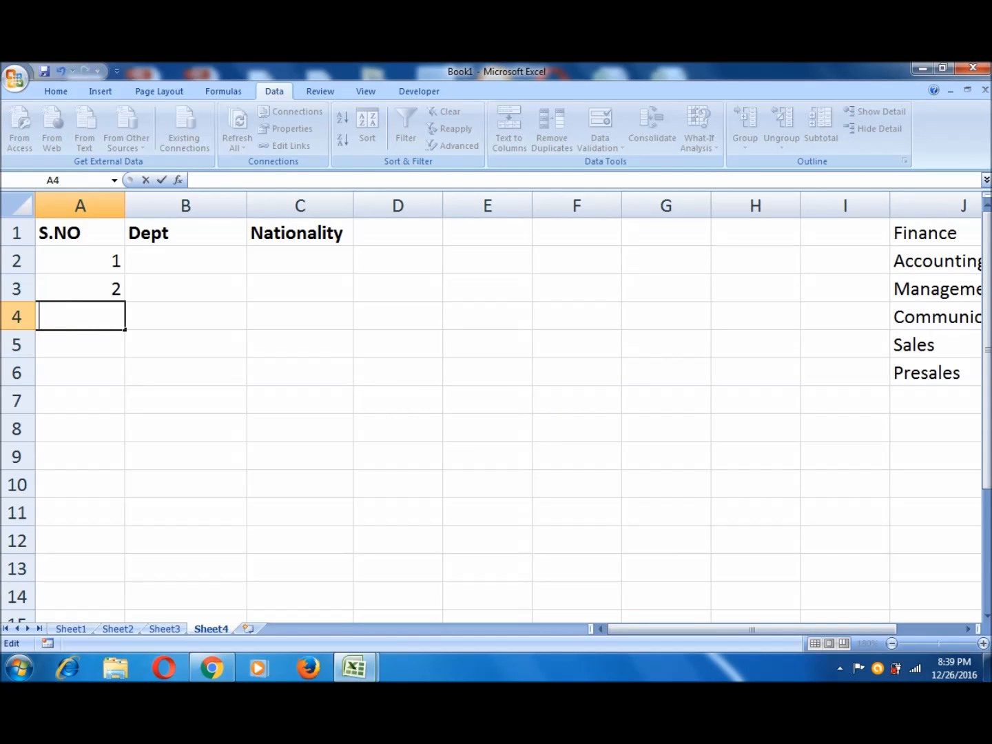
{"action": "type", "text": "5"}
{"action": "key", "text": "Tab"}
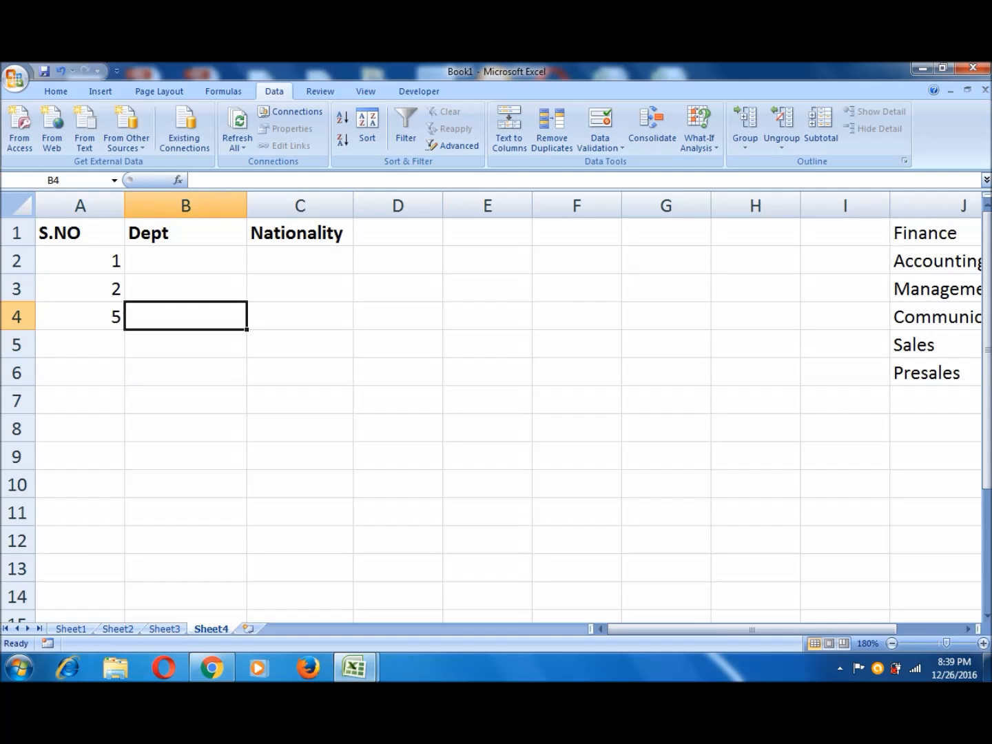
Try to enter the text "yu" in cell A5 and cancel the entry.
{"action": "key", "text": "Left"}
{"action": "key", "text": "Down"}
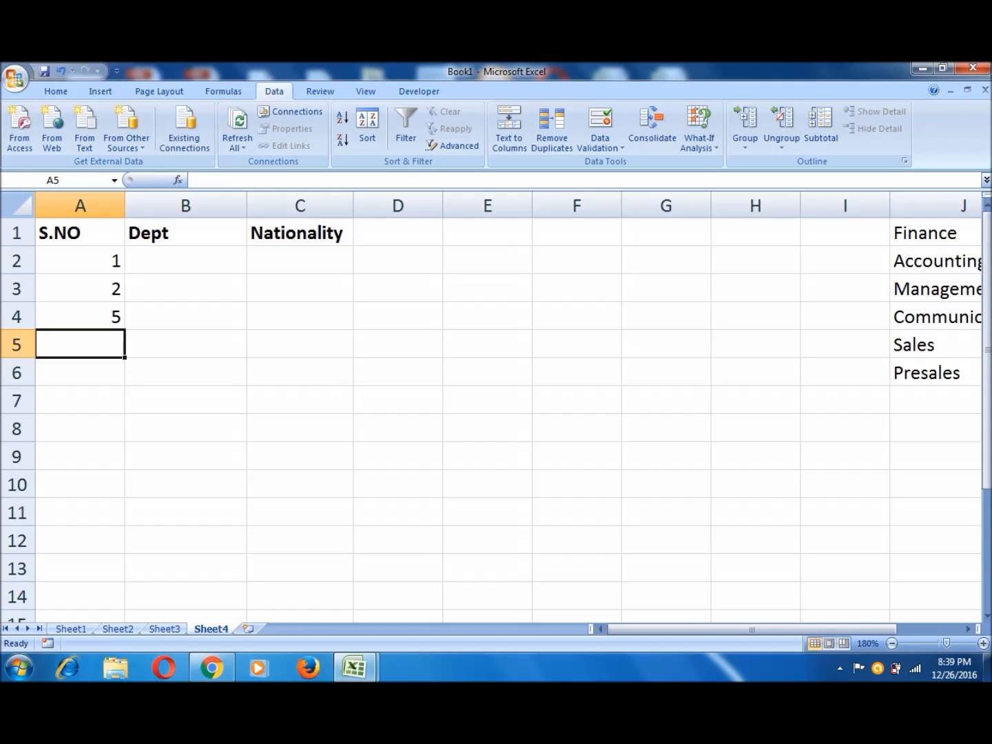
{"action": "key", "text": "F1"}
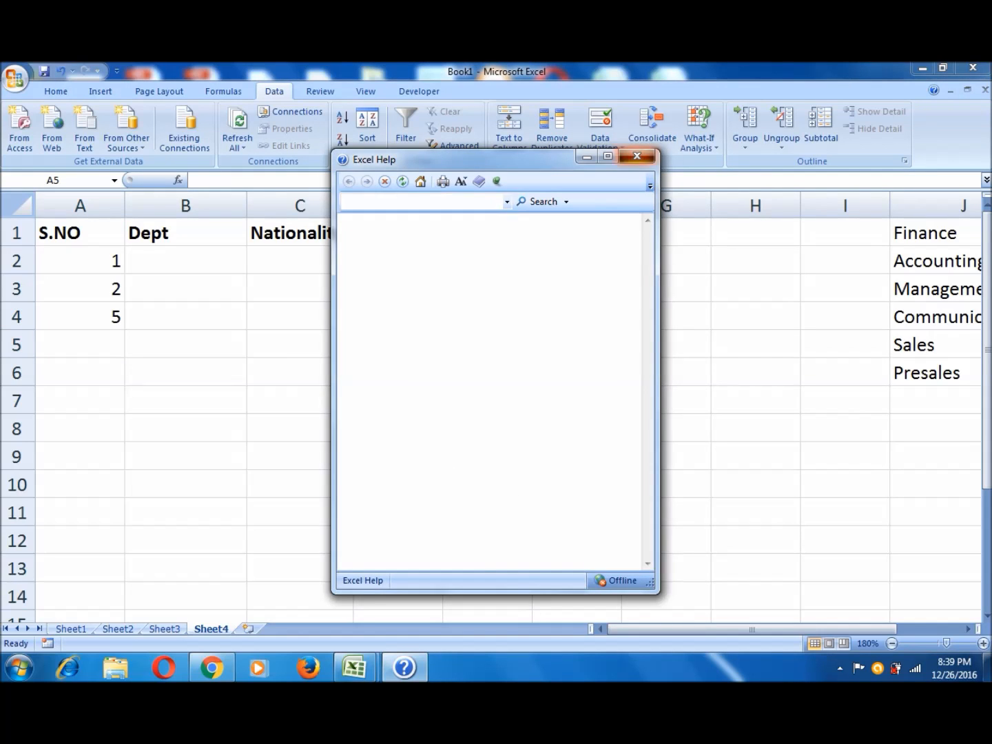
{"action": "left_click", "coordinate": [636, 155]}
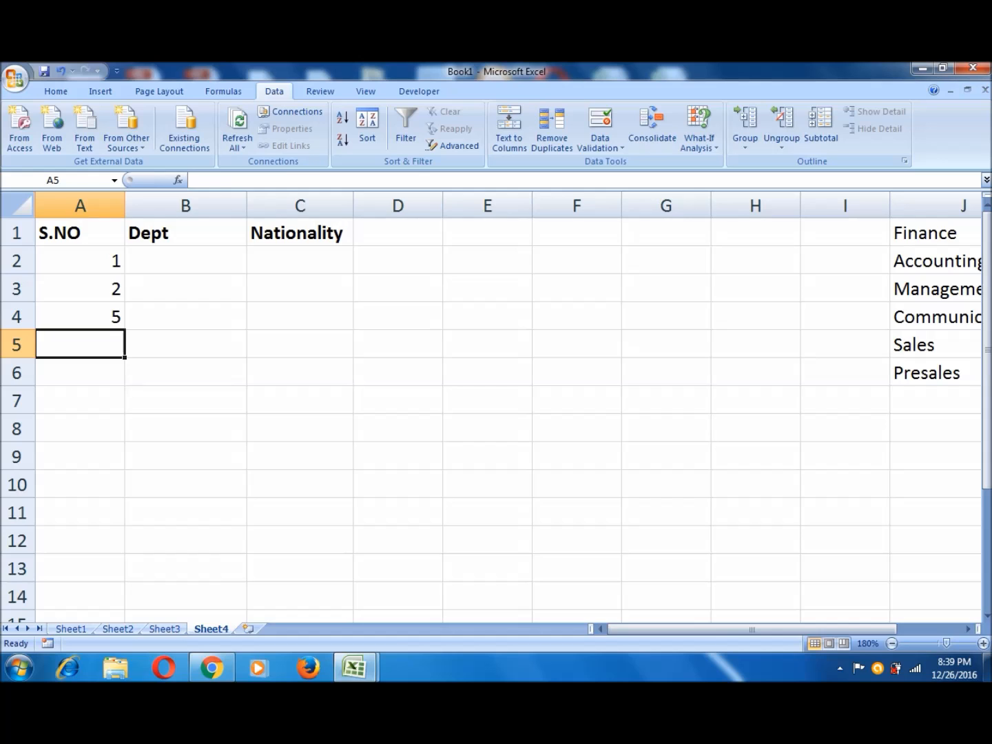
{"action": "type", "text": "yu"}
{"action": "key", "text": "Return"}
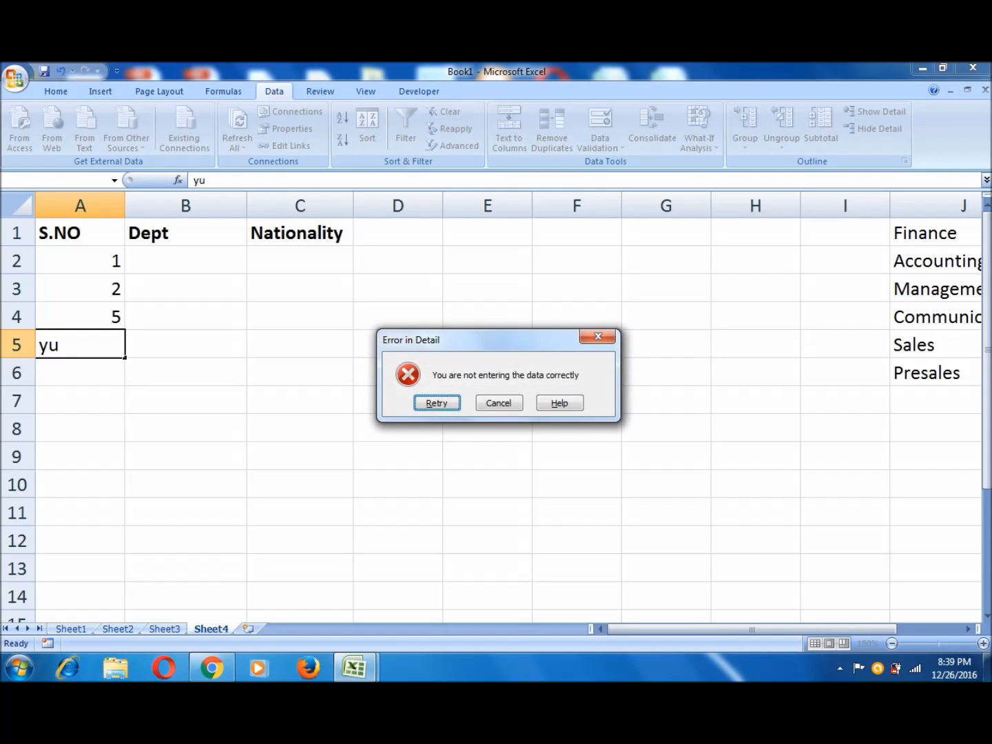
{"action": "key", "text": "Tab"}
{"action": "key", "text": "Return"}
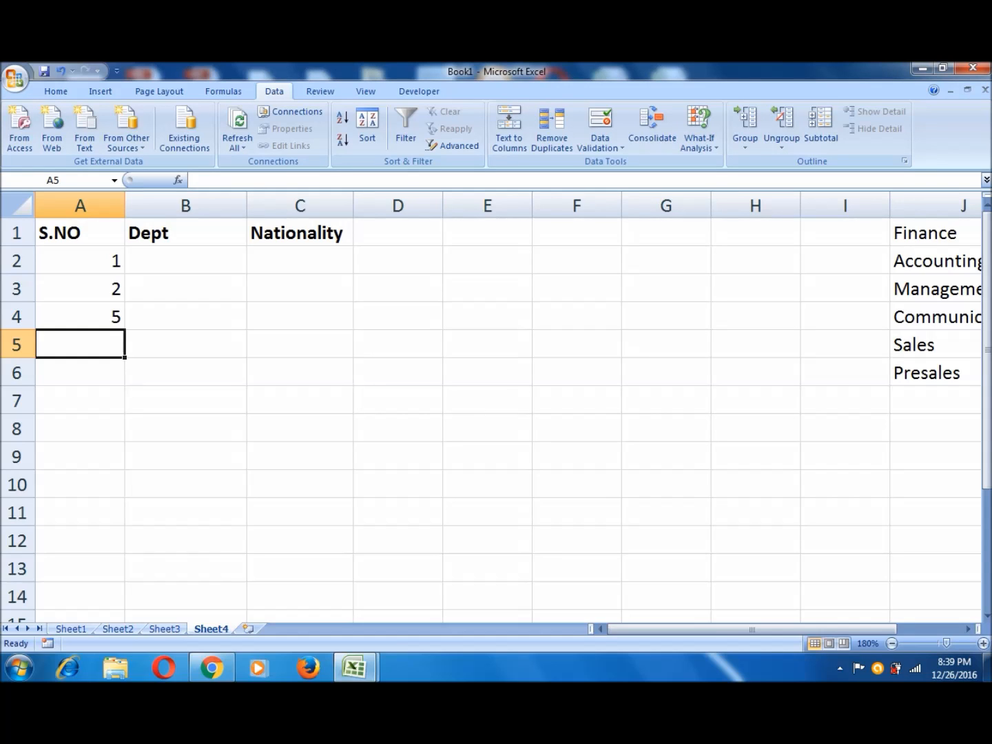
Change the error alert style of the S.NO column's data validation to Warning and apply it.
{"action": "left_click", "coordinate": [80, 206]}
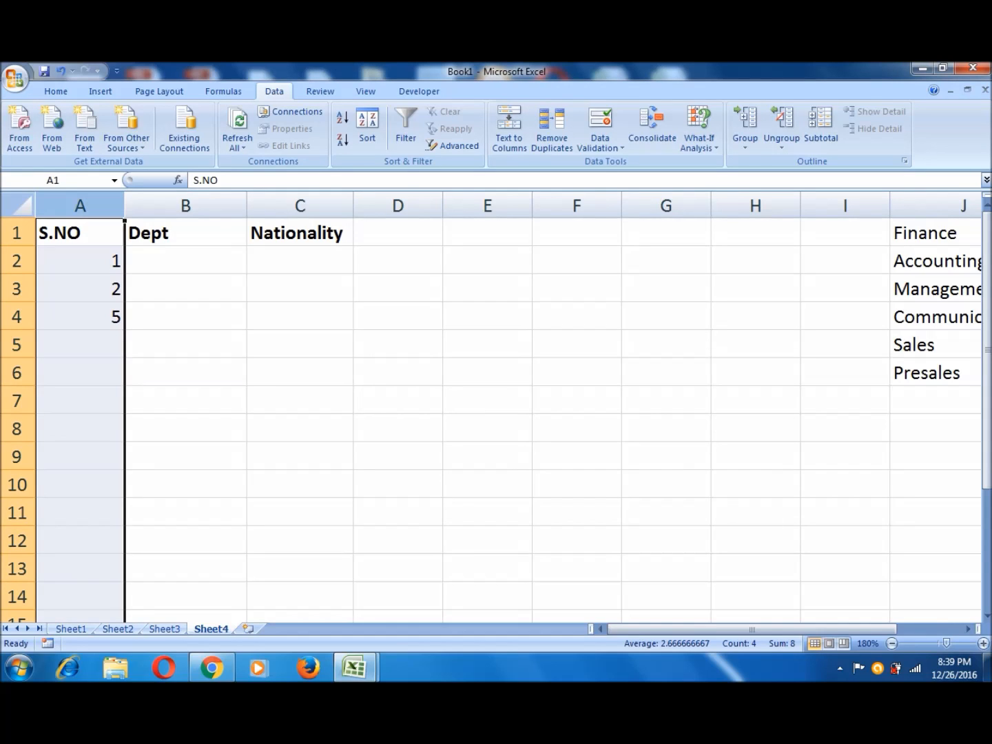
{"action": "left_click", "coordinate": [600, 145]}
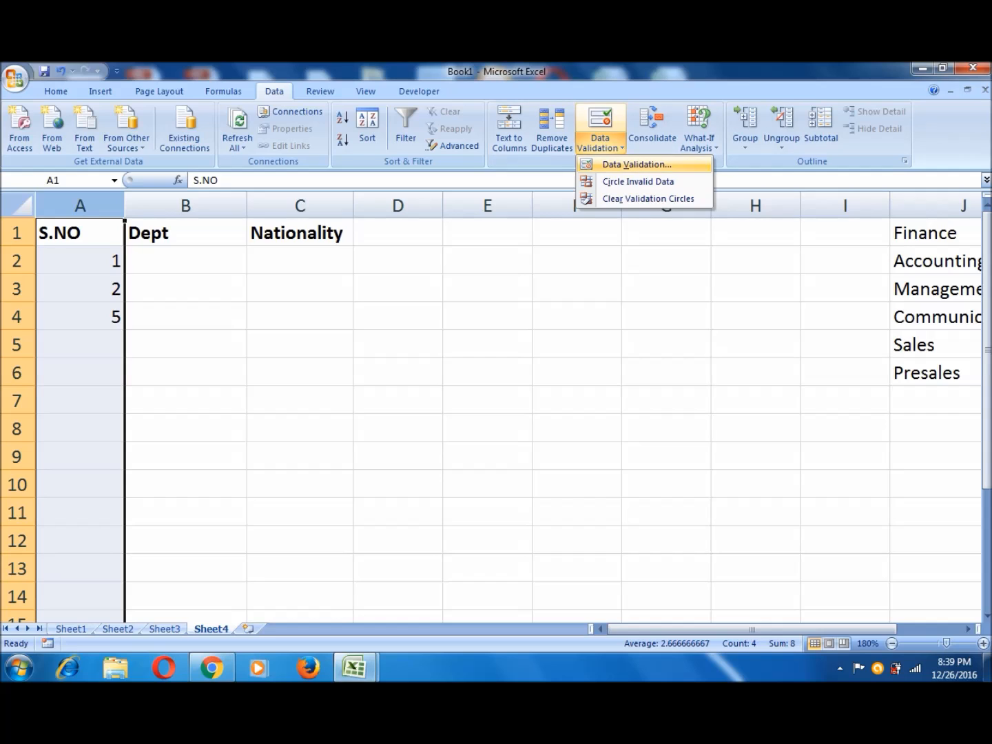
{"action": "left_click", "coordinate": [635, 164]}
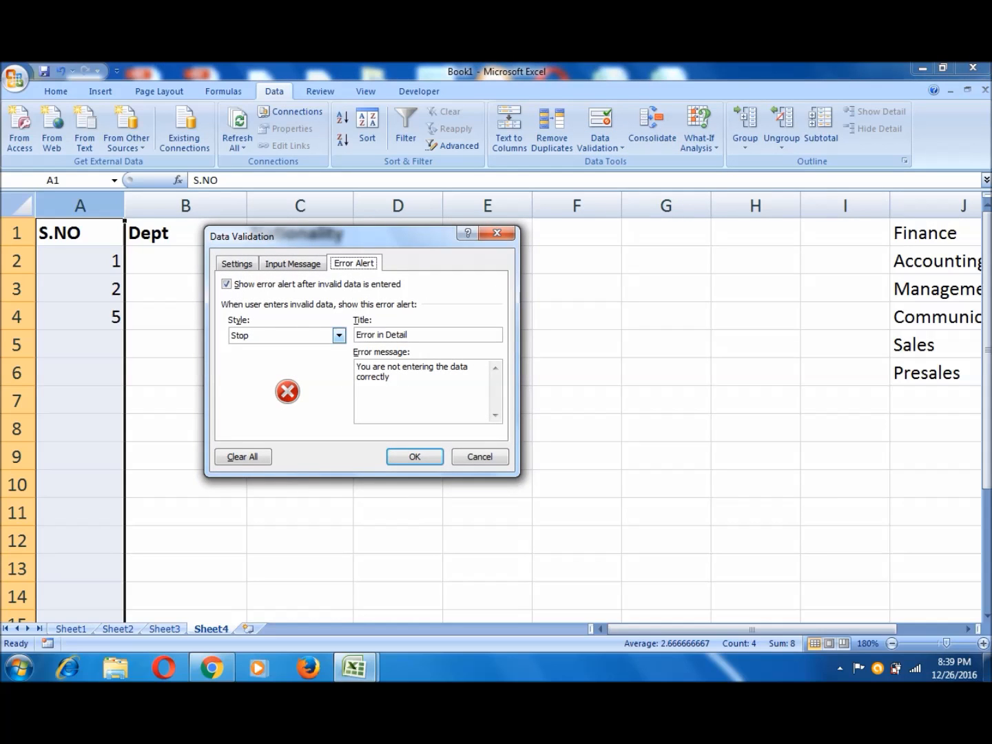
{"action": "left_click", "coordinate": [339, 336]}
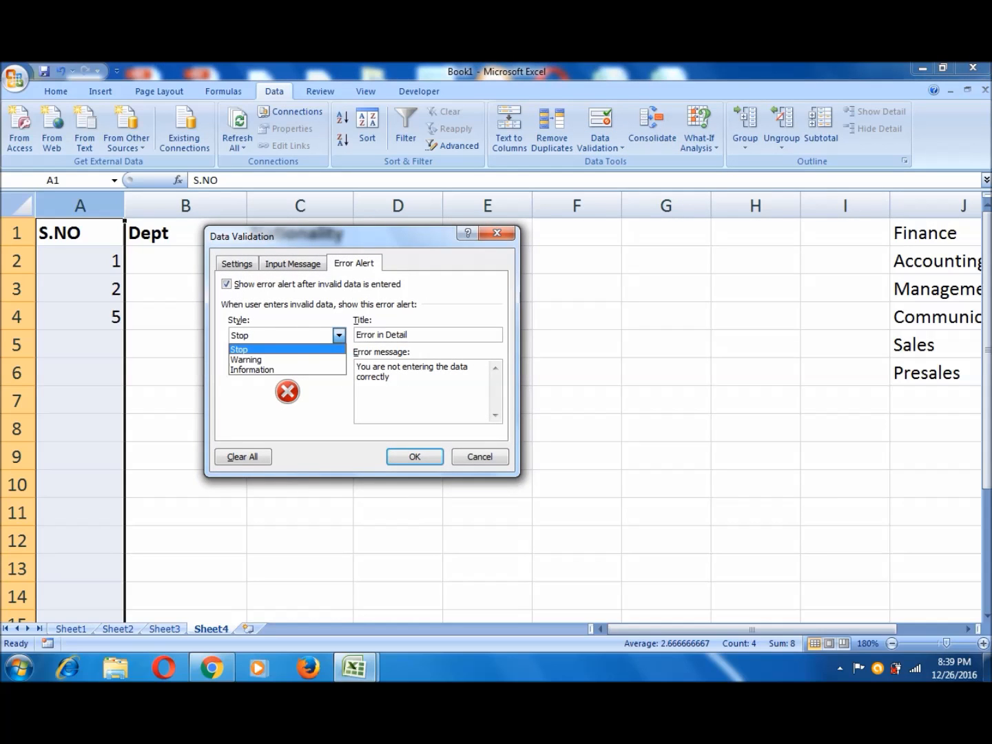
{"action": "left_click", "coordinate": [246, 359]}
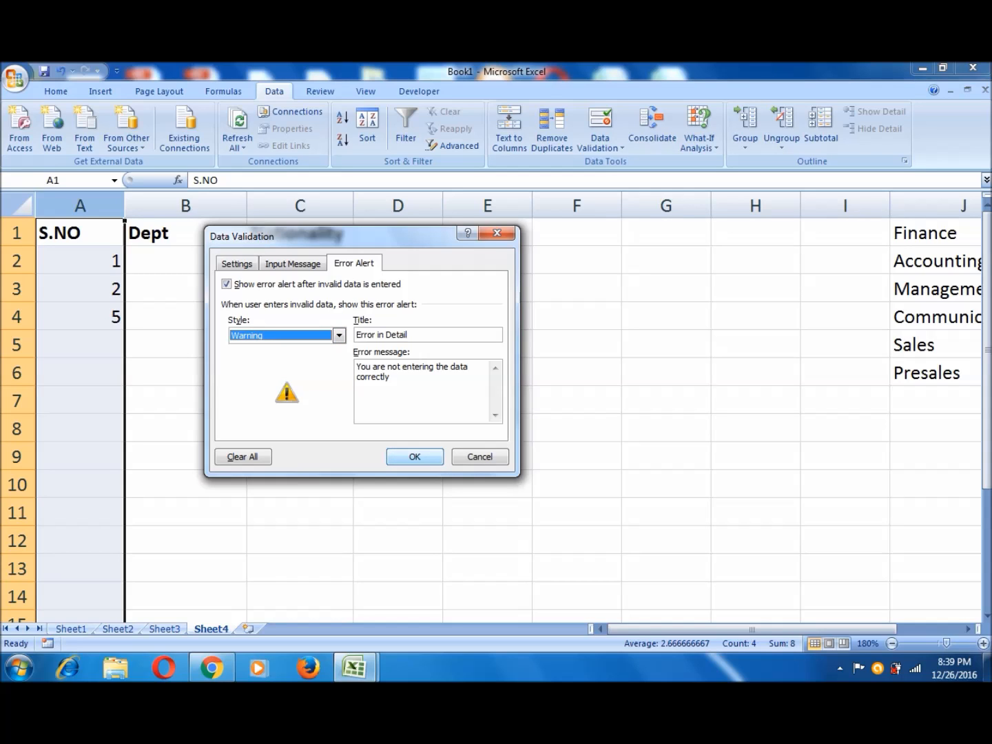
{"action": "left_click", "coordinate": [413, 457]}
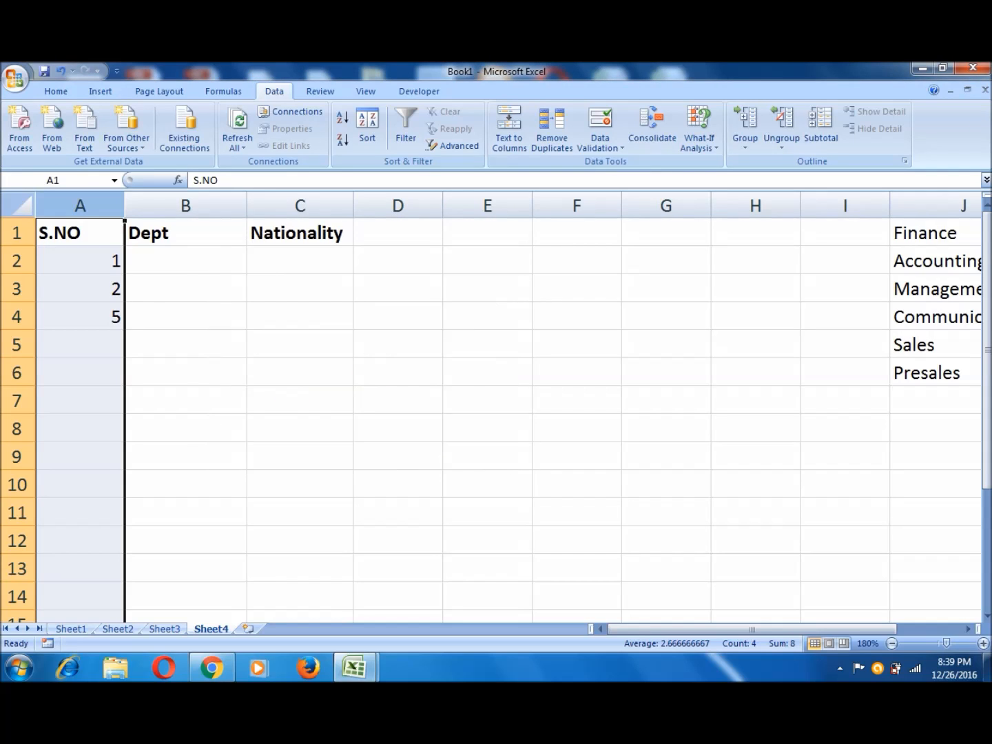
Enter a person's name in cell A5, accept it despite the warning, and clear the cell again.
{"action": "left_click", "coordinate": [80, 343]}
{"action": "type", "text": "raj"}
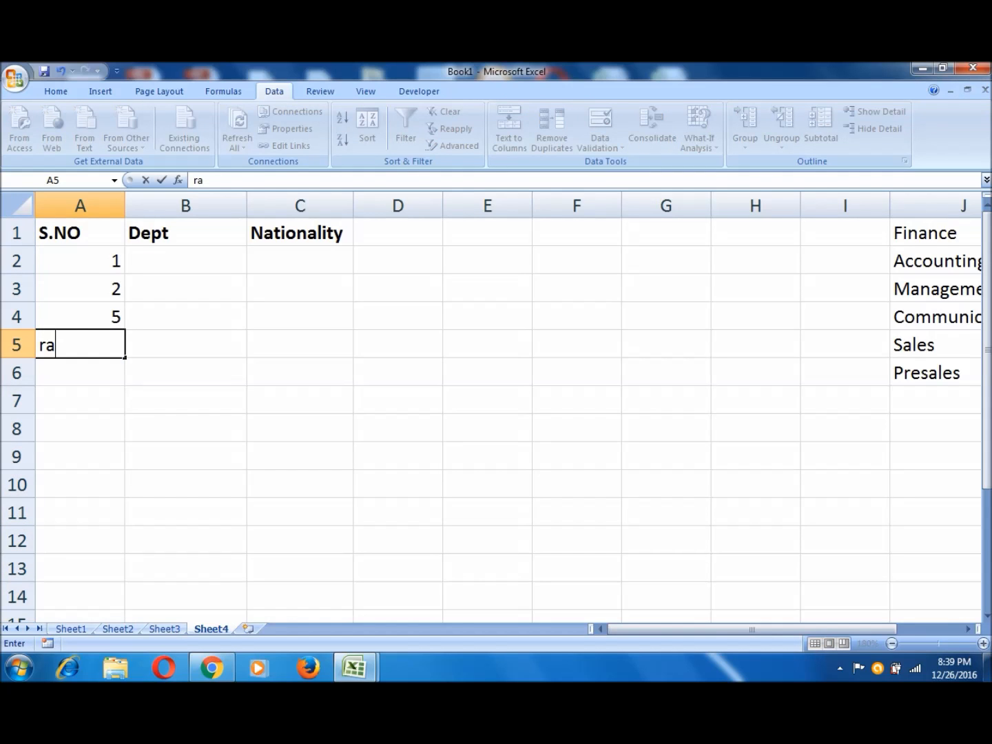
{"action": "key", "text": "Return"}
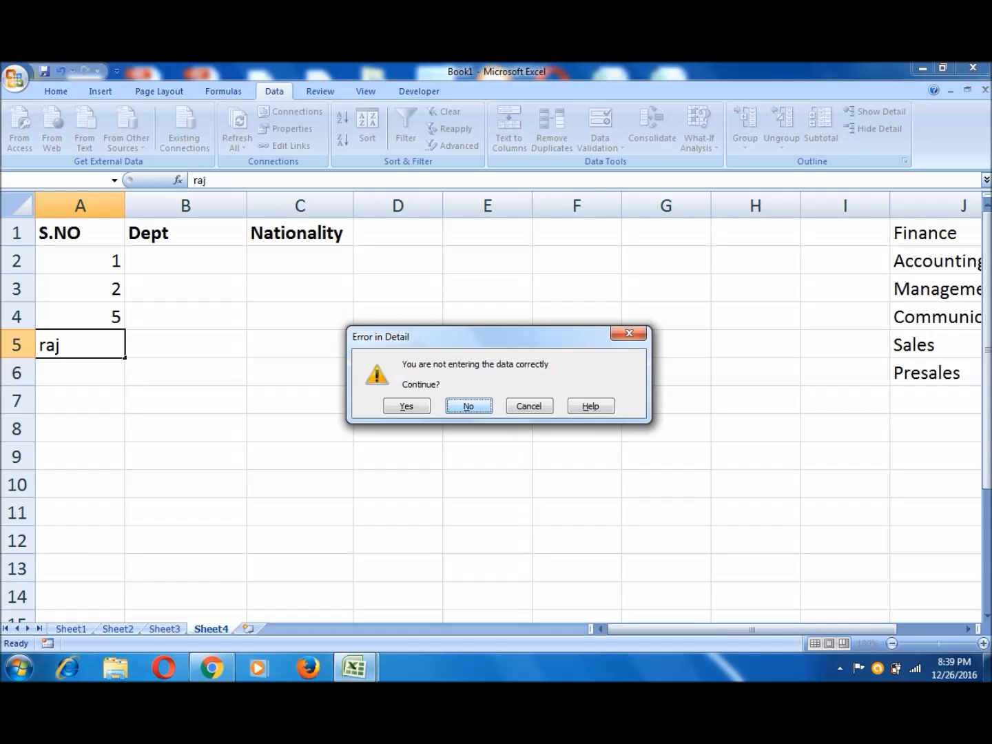
{"action": "left_click", "coordinate": [406, 406]}
{"action": "left_click", "coordinate": [80, 345]}
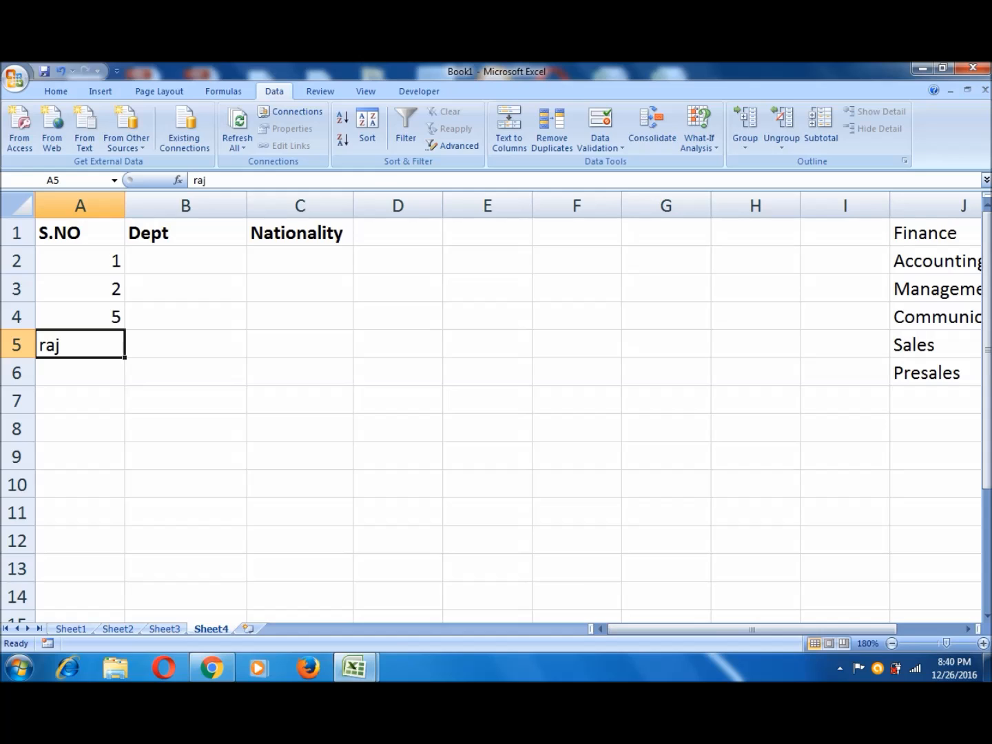
{"action": "key", "text": "Delete"}
{"action": "left_click", "coordinate": [186, 344]}
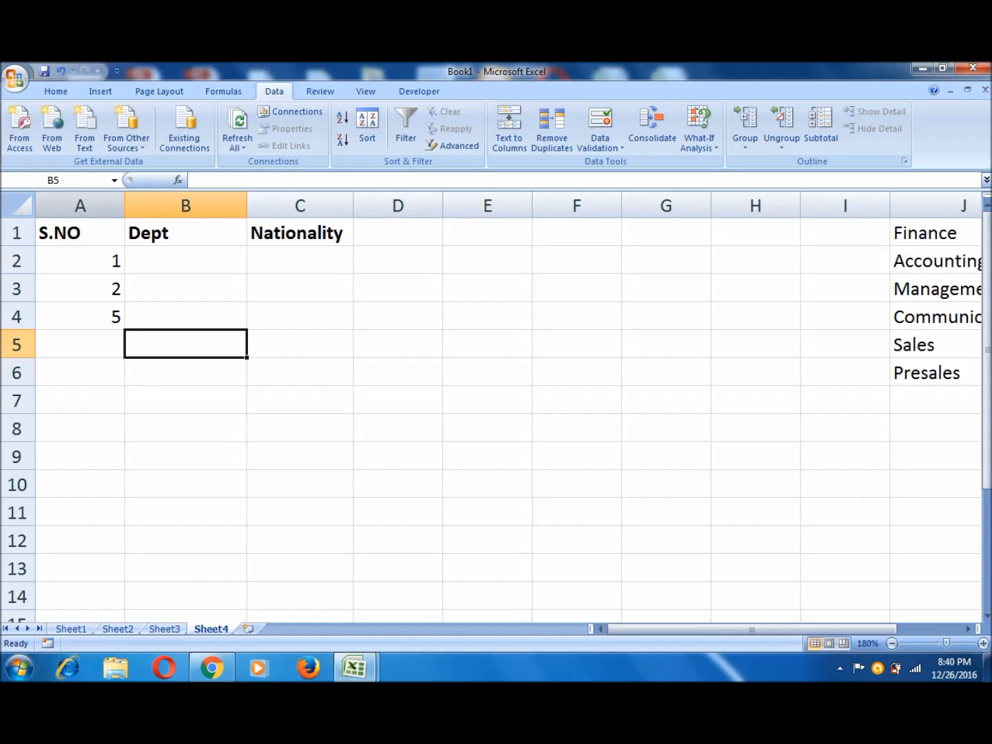
Change the error alert style of the S.NO column's data validation to Information and apply it.
{"action": "left_click", "coordinate": [80, 205]}
{"action": "left_click", "coordinate": [600, 142]}
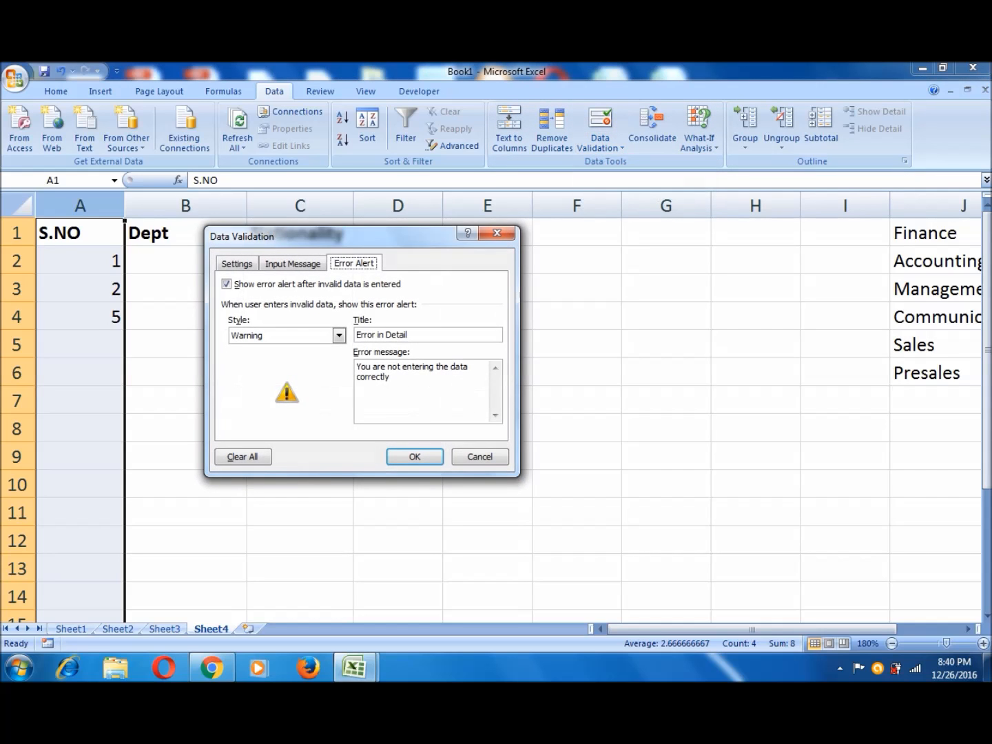
{"action": "left_click", "coordinate": [339, 335]}
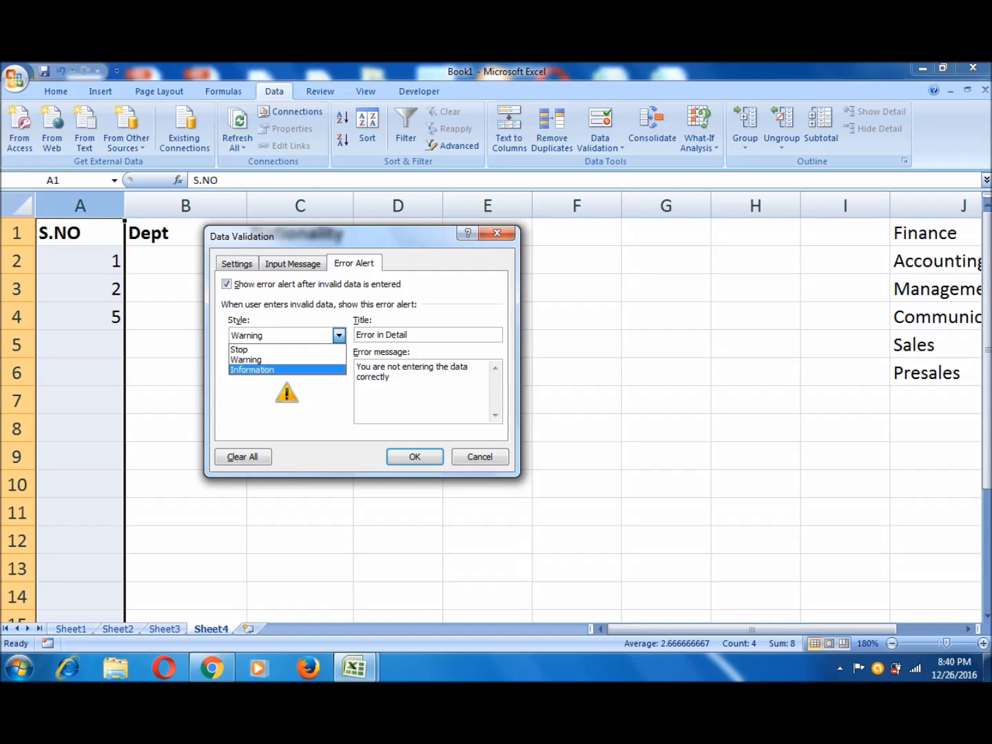
{"action": "left_click", "coordinate": [287, 369]}
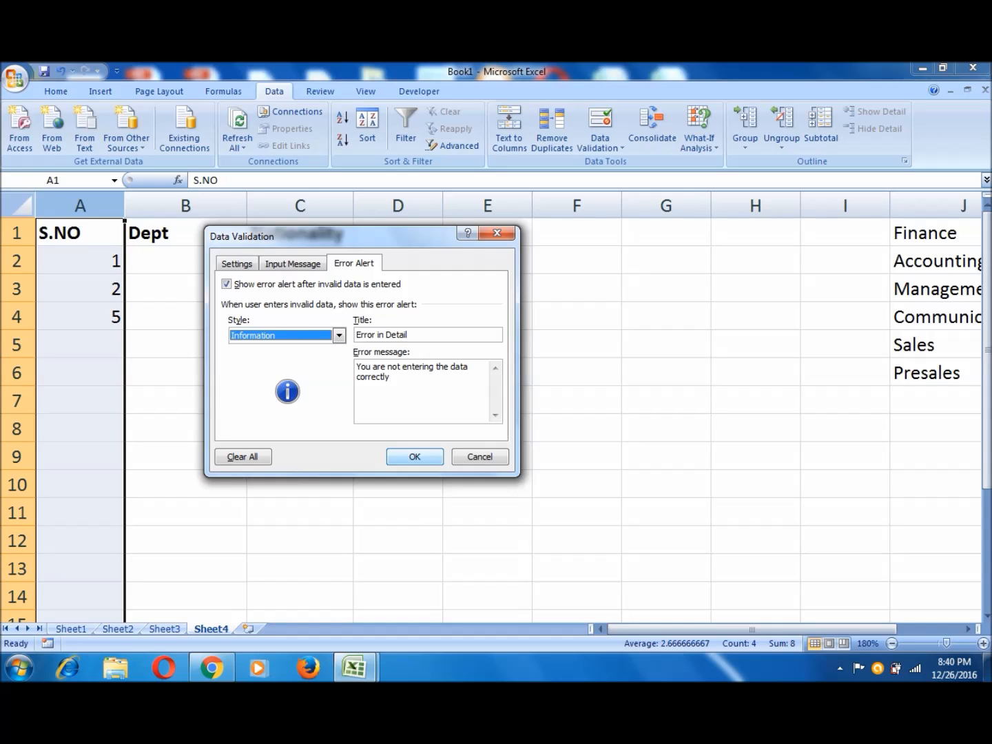
{"action": "left_click", "coordinate": [414, 456]}
Enter a person's name in cell A5 and accept the entry in the information alert.
{"action": "left_click", "coordinate": [80, 344]}
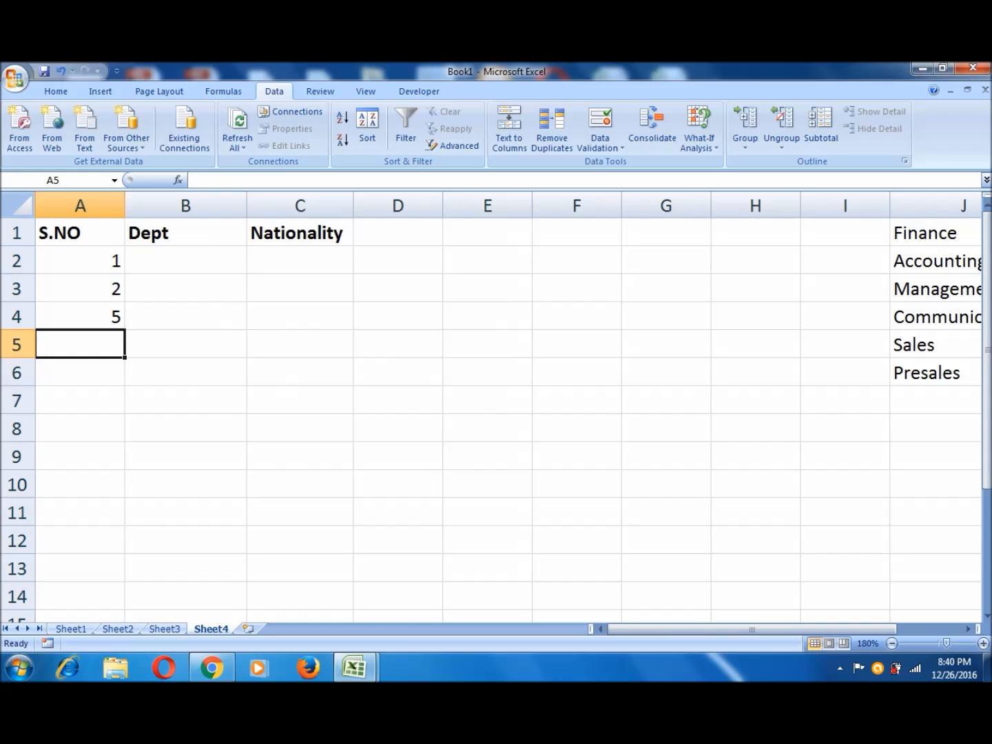
{"action": "type", "text": "raj"}
{"action": "key", "text": "Return"}
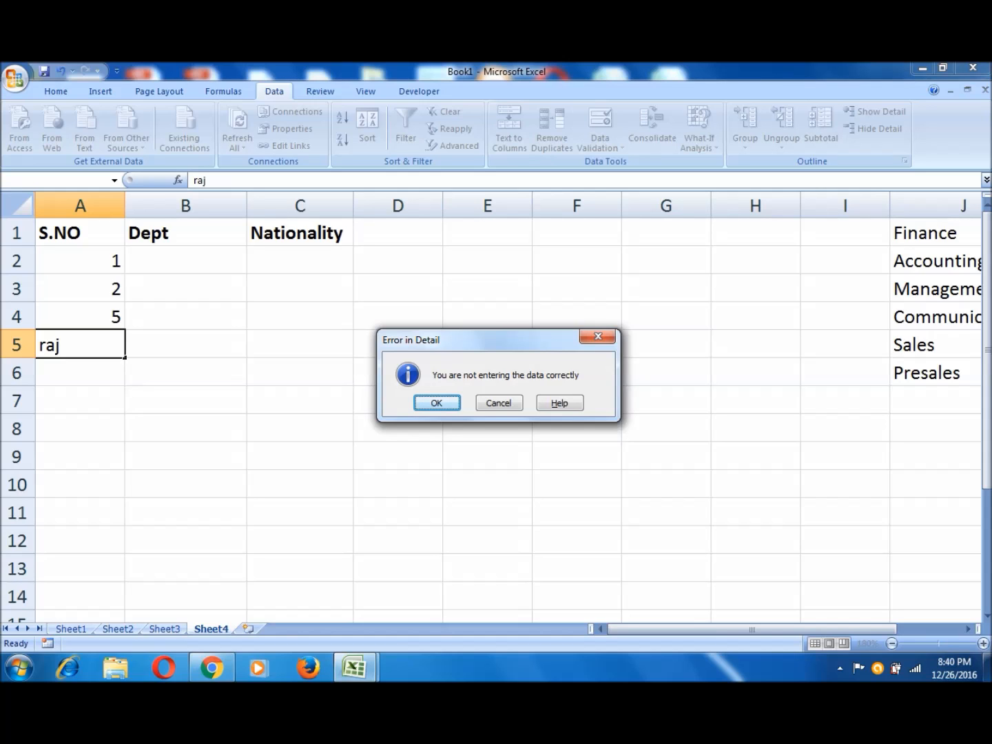
{"action": "key", "text": "Return"}
{"action": "key", "text": "Left"}
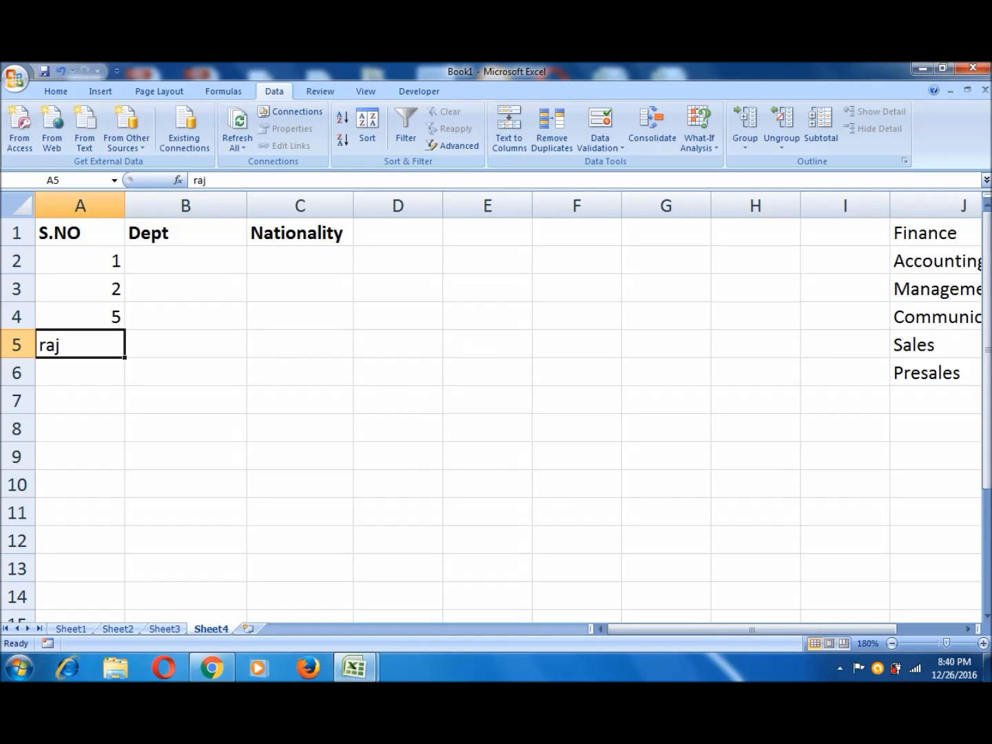
{"action": "key", "text": "Right"}
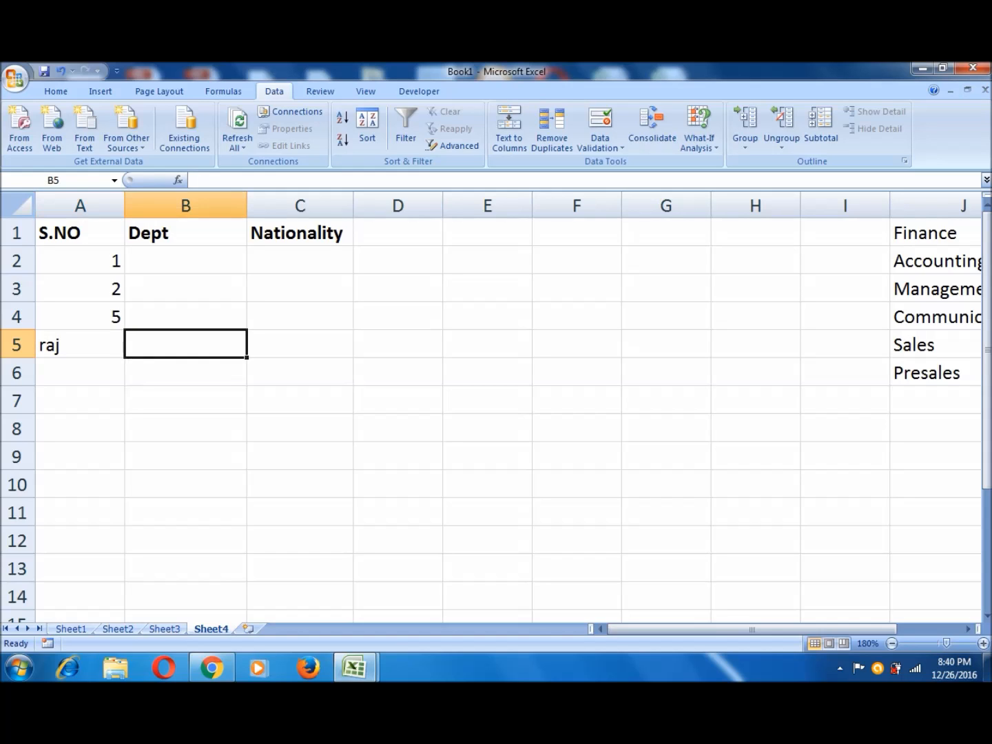
{"action": "key", "text": "Left"}
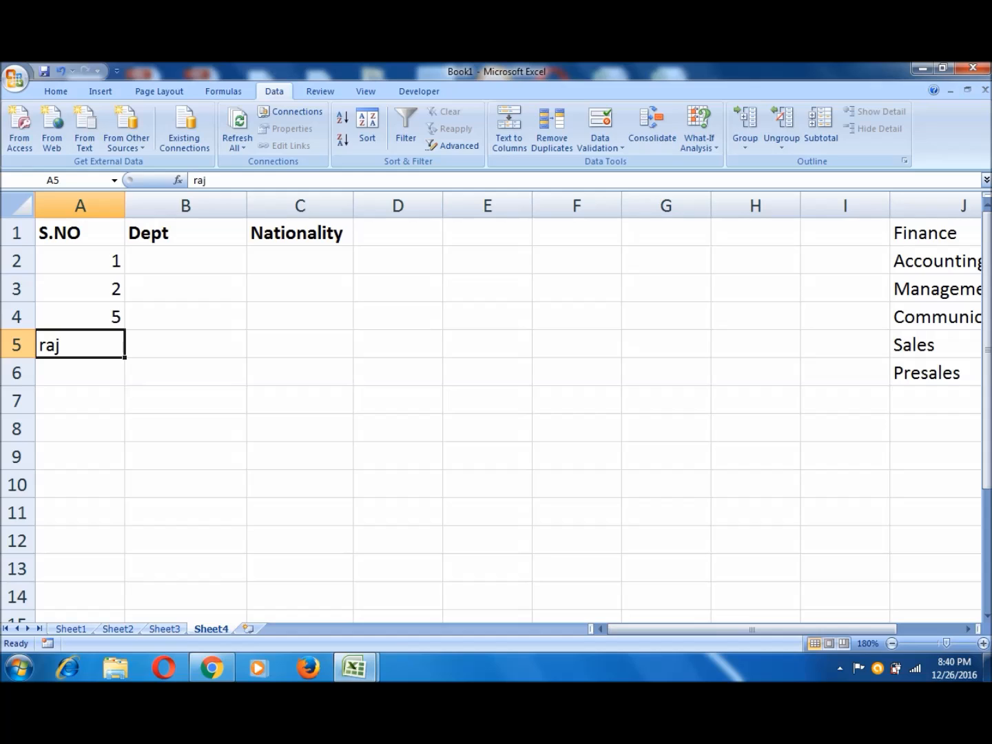
Examine the list of departments in J1:J6 and the neighbouring list of countries in column K.
{"action": "left_click", "coordinate": [185, 261]}
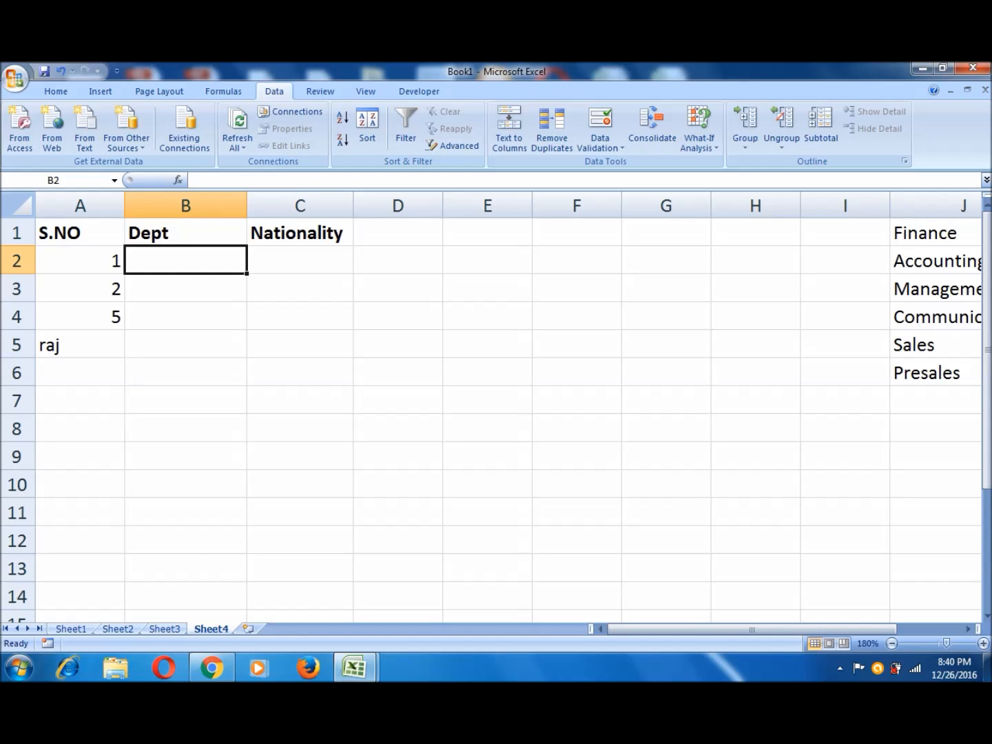
{"action": "left_click", "coordinate": [935, 232]}
{"action": "key", "text": "Right"}
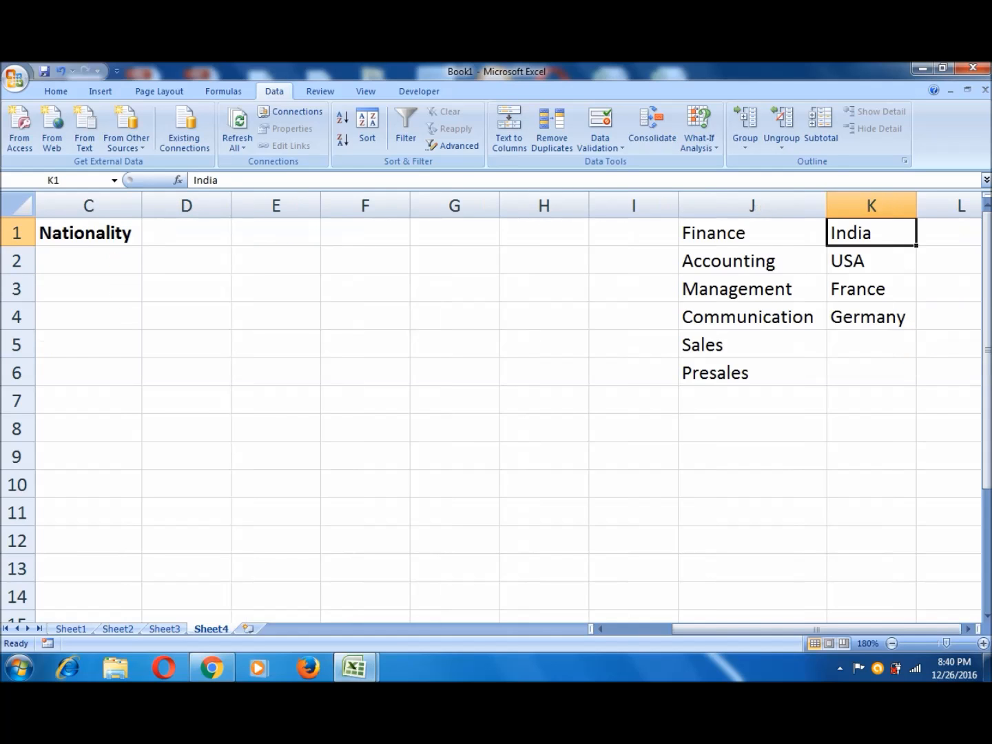
{"action": "key", "text": "Left"}
{"action": "key", "text": "shift+Down"}
{"action": "key", "text": "shift+Down"}
{"action": "key", "text": "shift+Down"}
{"action": "key", "text": "shift+Down"}
{"action": "key", "text": "shift+Down"}
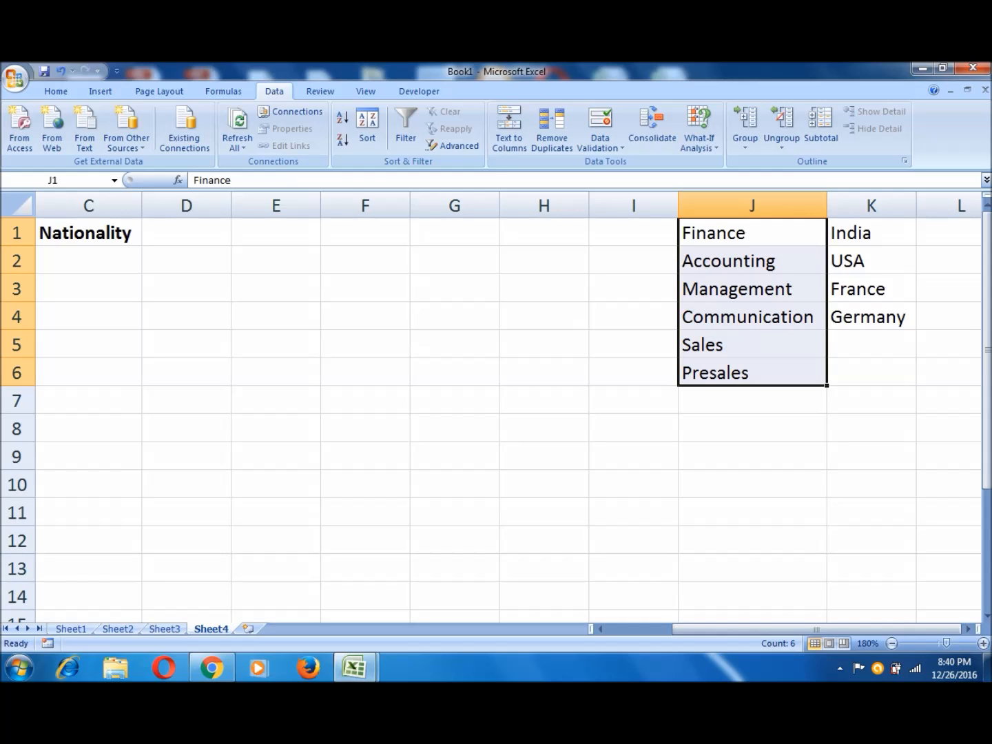
{"action": "scroll", "coordinate": [496, 406], "scroll_direction": "up", "scroll_amount": 2}
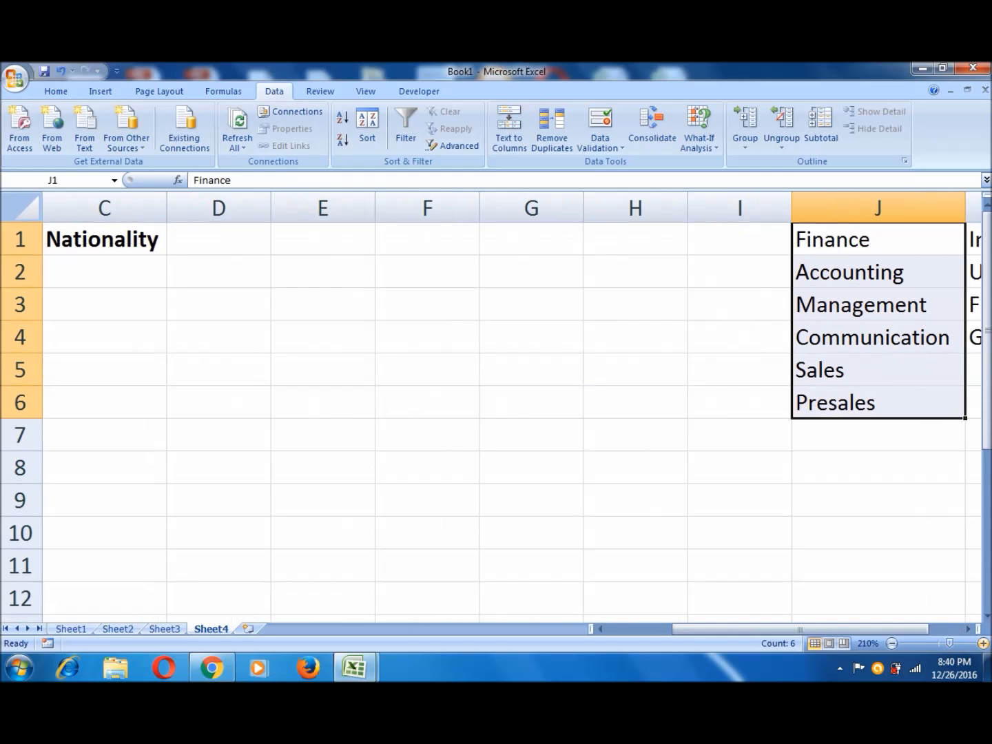
{"action": "left_click", "coordinate": [878, 403]}
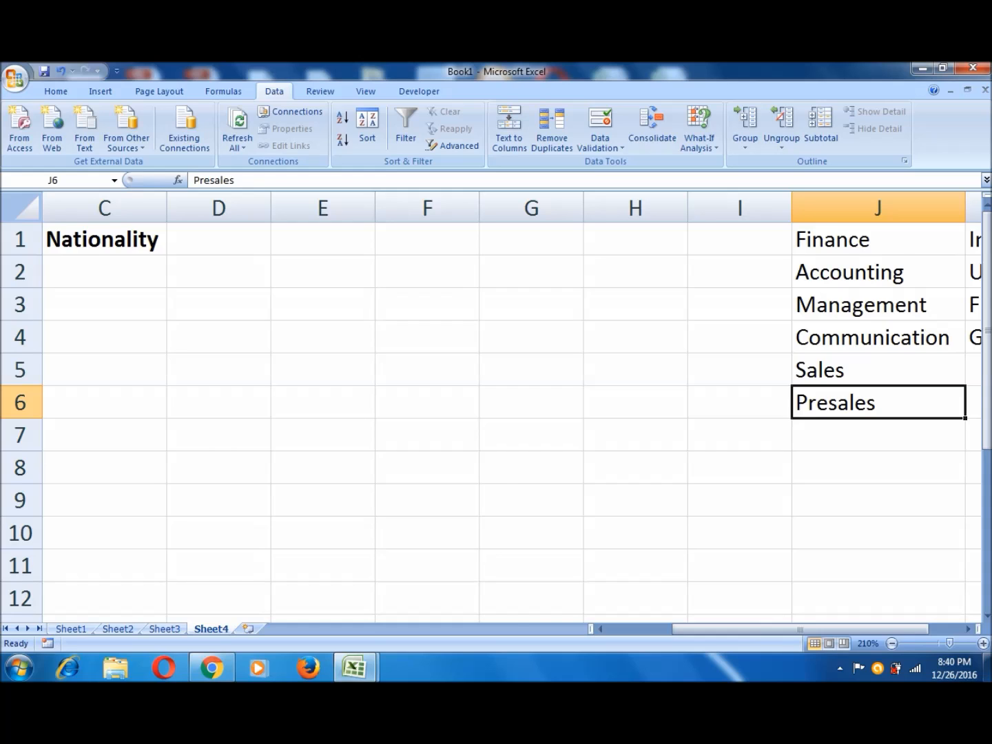
Open the data validation settings for the whole Dept column, extending validation to its cells that have none.
{"action": "key", "text": "Left"}
{"action": "key", "text": "Left"}
{"action": "key", "text": "Left"}
{"action": "key", "text": "Left"}
{"action": "key", "text": "Left"}
{"action": "key", "text": "Left"}
{"action": "key", "text": "Left"}
{"action": "key", "text": "Left"}
{"action": "key", "text": "Left"}
{"action": "key", "text": "Up"}
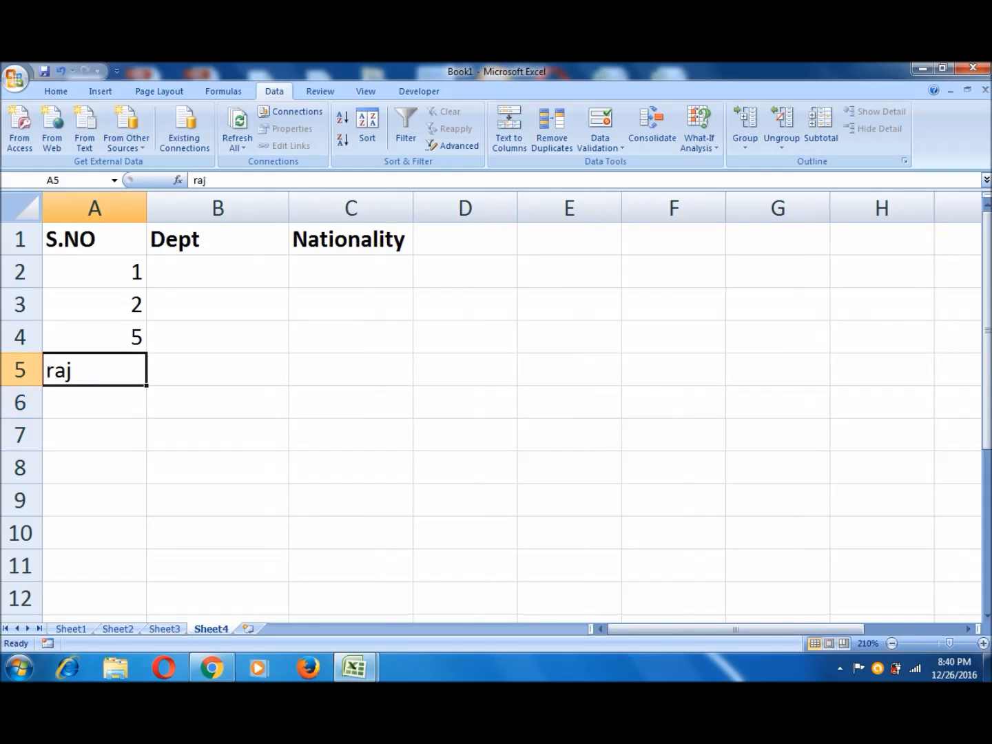
{"action": "key", "text": "Up"}
{"action": "key", "text": "Up"}
{"action": "key", "text": "Up"}
{"action": "key", "text": "Right"}
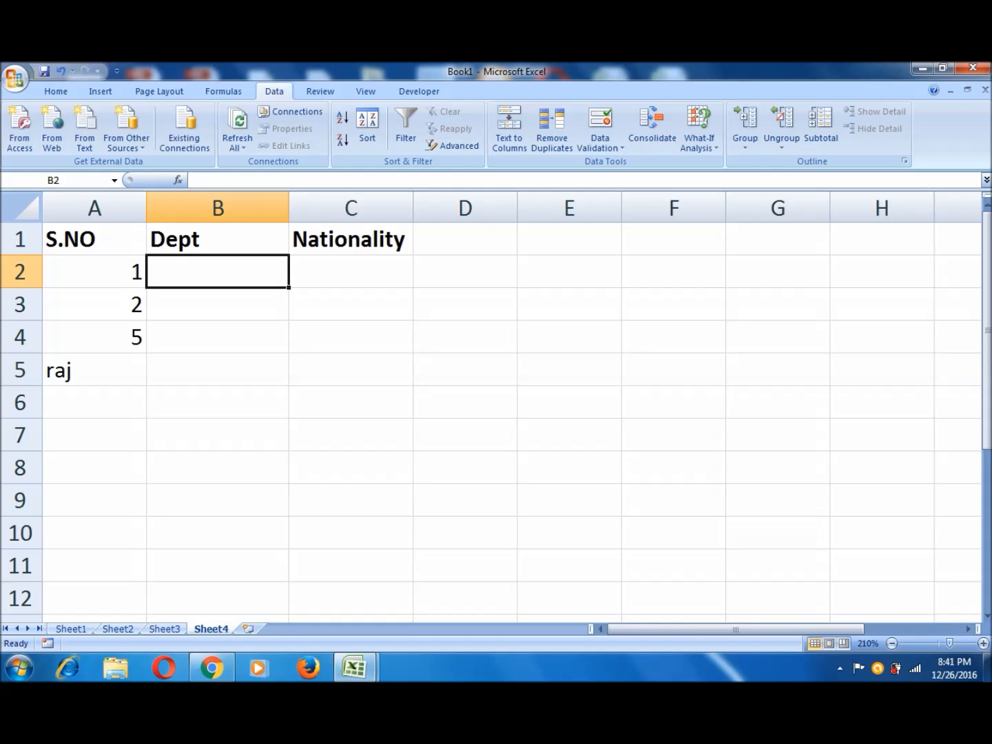
{"action": "left_click", "coordinate": [218, 208]}
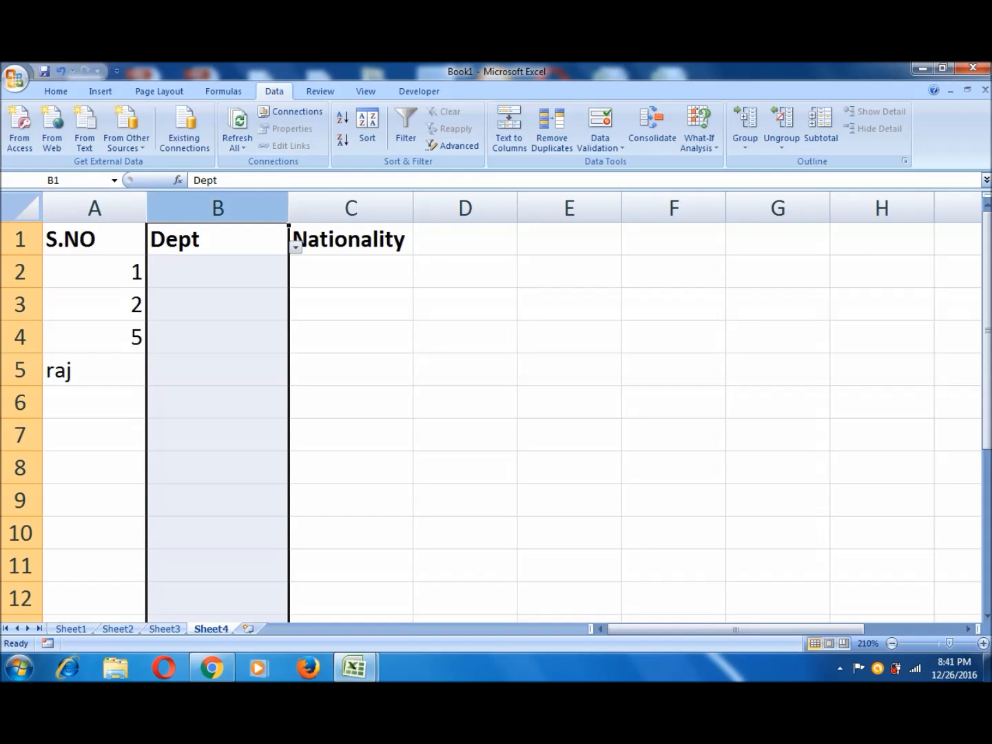
{"action": "left_click", "coordinate": [600, 144]}
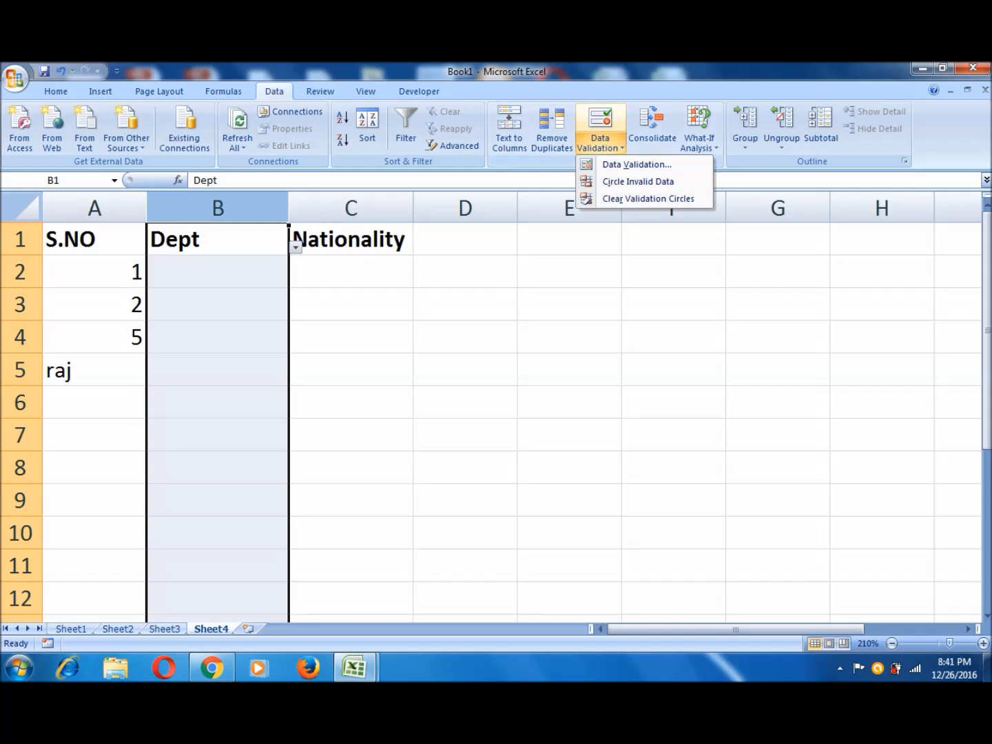
{"action": "left_click", "coordinate": [636, 164]}
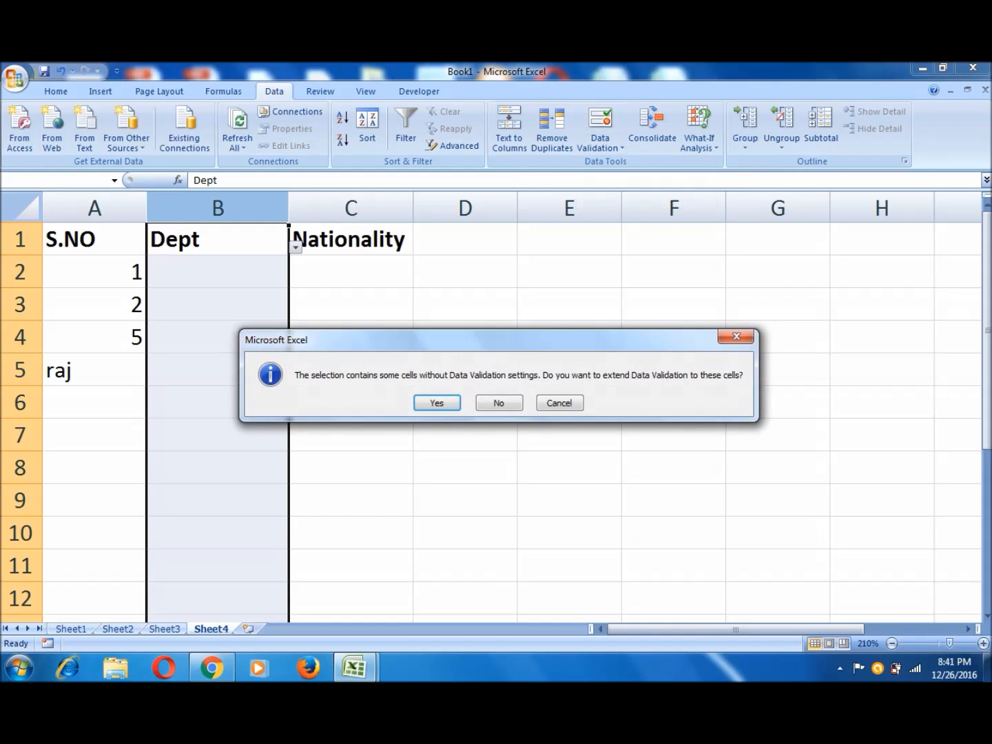
{"action": "key", "text": "Return"}
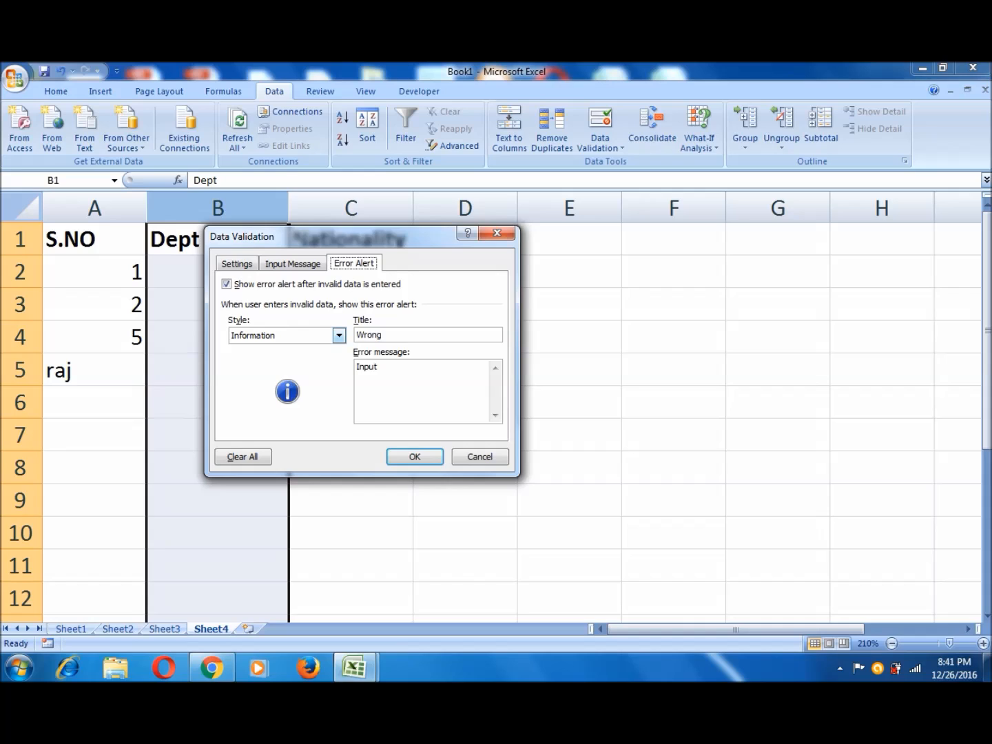
Keep List as the allowed type for the Dept column, replace the source with "Finance,Sales", and apply the validation.
{"action": "left_click", "coordinate": [236, 263]}
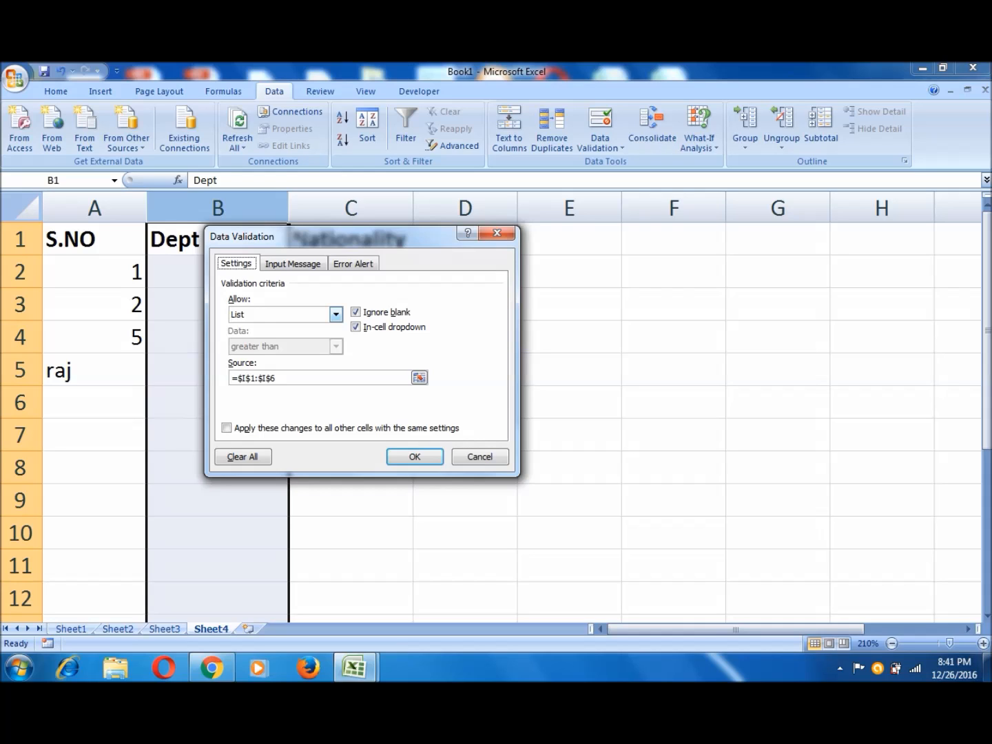
{"action": "left_click", "coordinate": [336, 314]}
{"action": "left_click", "coordinate": [336, 315]}
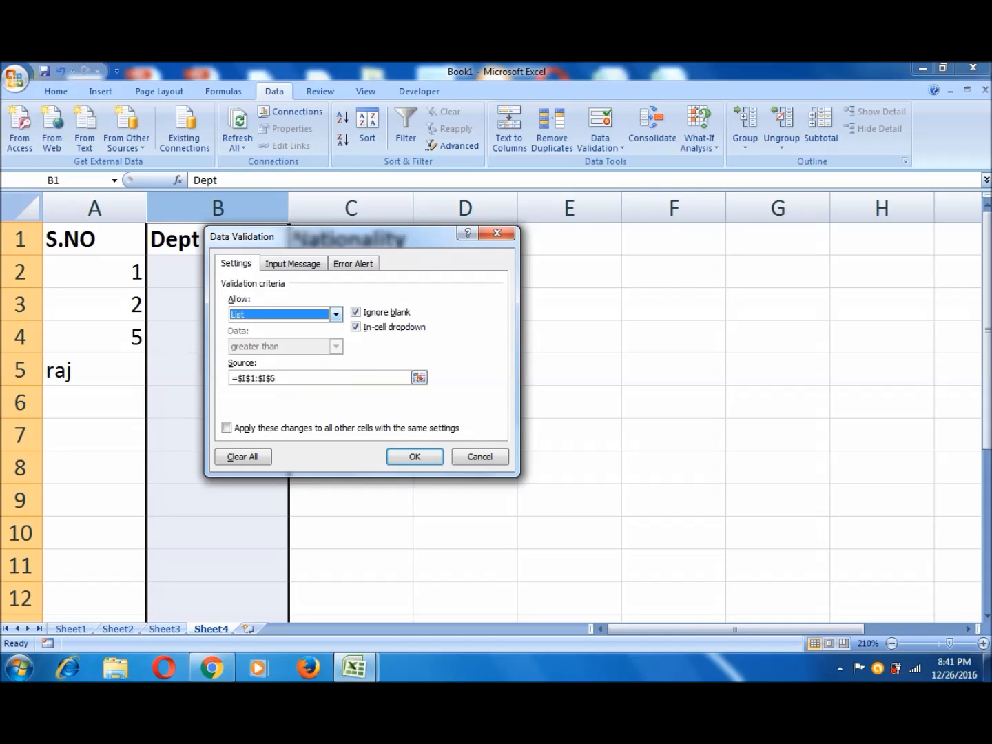
{"action": "left_click", "coordinate": [336, 314]}
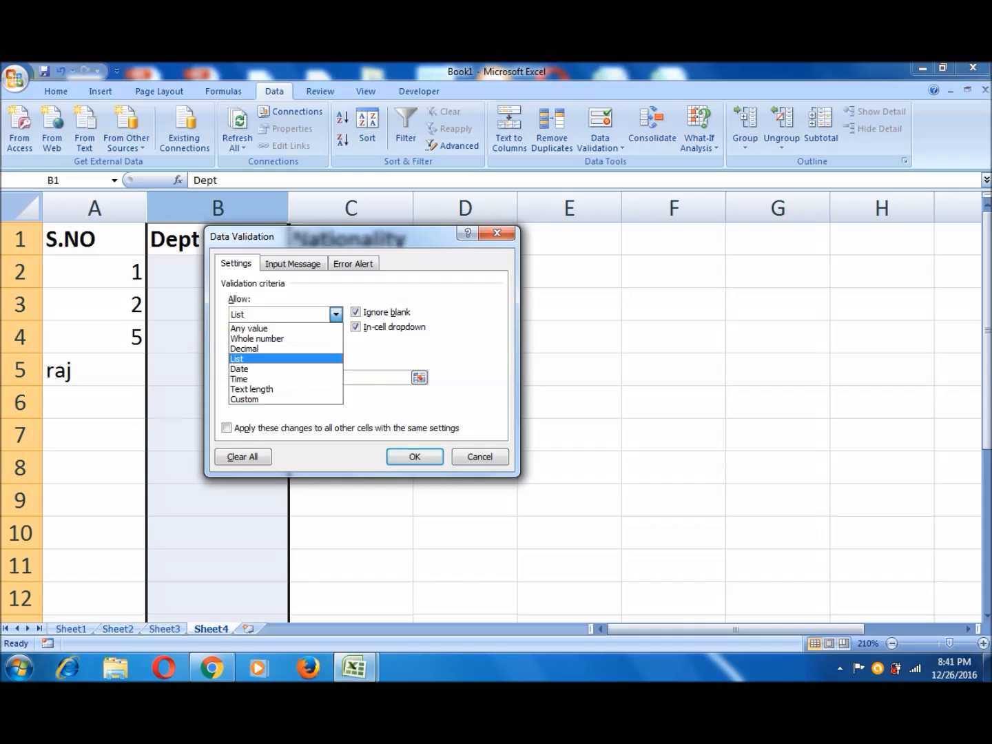
{"action": "left_click", "coordinate": [282, 358]}
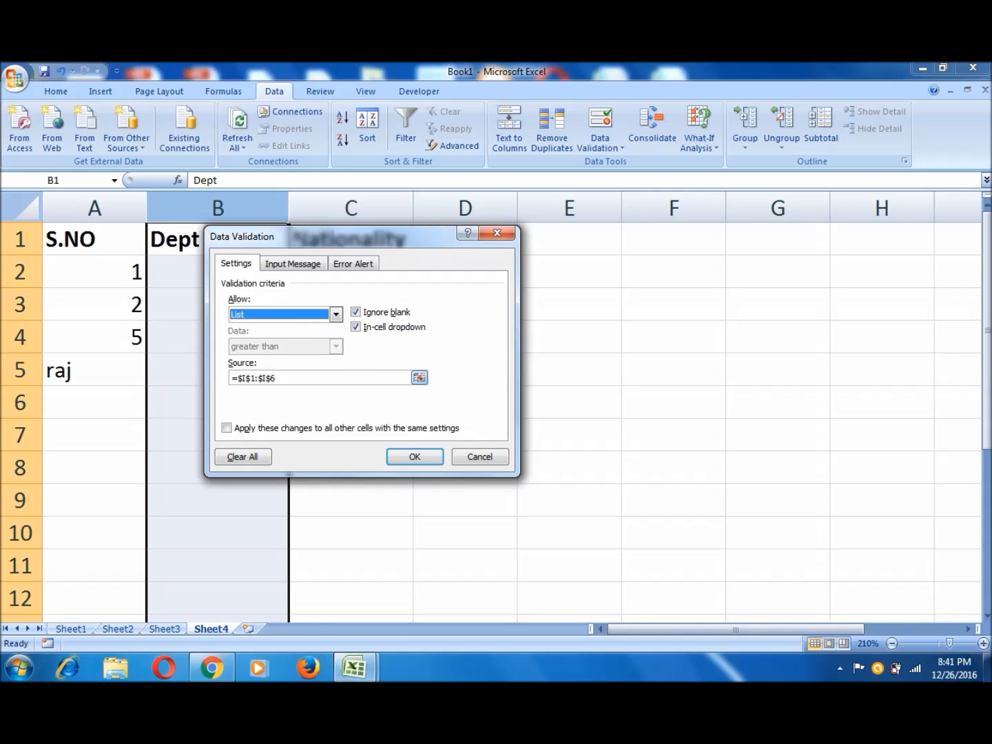
{"action": "left_click", "coordinate": [297, 378]}
{"action": "key", "text": "BackSpace"}
{"action": "key", "text": "BackSpace"}
{"action": "key", "text": "BackSpace"}
{"action": "key", "text": "BackSpace"}
{"action": "key", "text": "BackSpace"}
{"action": "key", "text": "BackSpace"}
{"action": "key", "text": "BackSpace"}
{"action": "key", "text": "BackSpace"}
{"action": "key", "text": "BackSpace"}
{"action": "key", "text": "BackSpace"}
{"action": "type", "text": "Fi"}
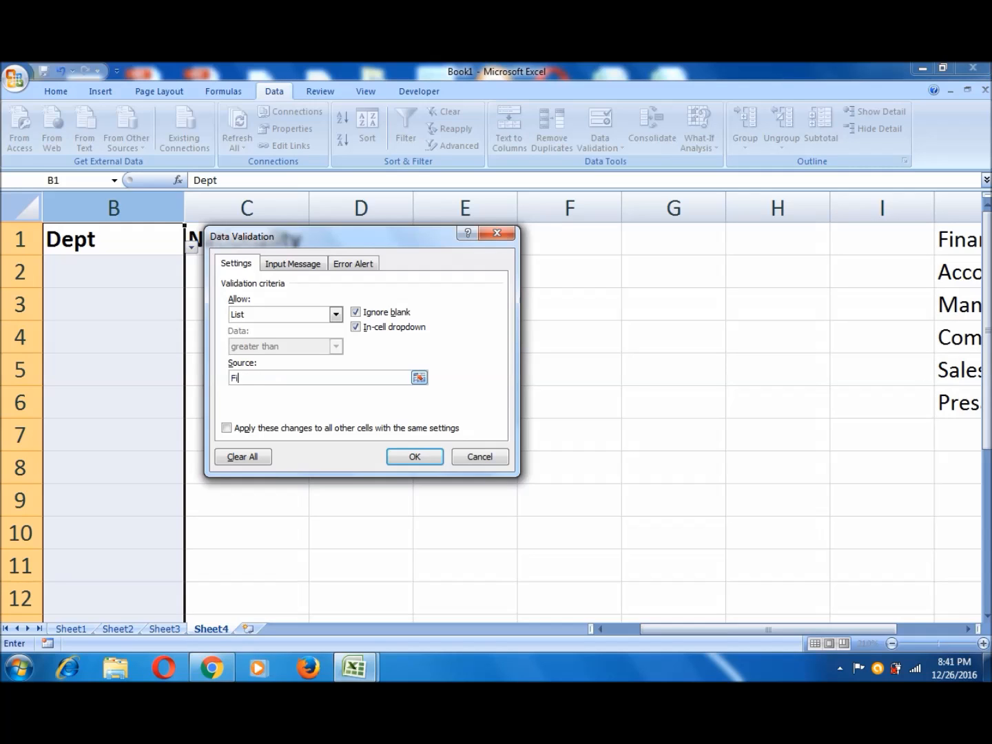
{"action": "type", "text": "nance,Sales"}
{"action": "key", "text": "Return"}
{"action": "left_click", "coordinate": [114, 272]}
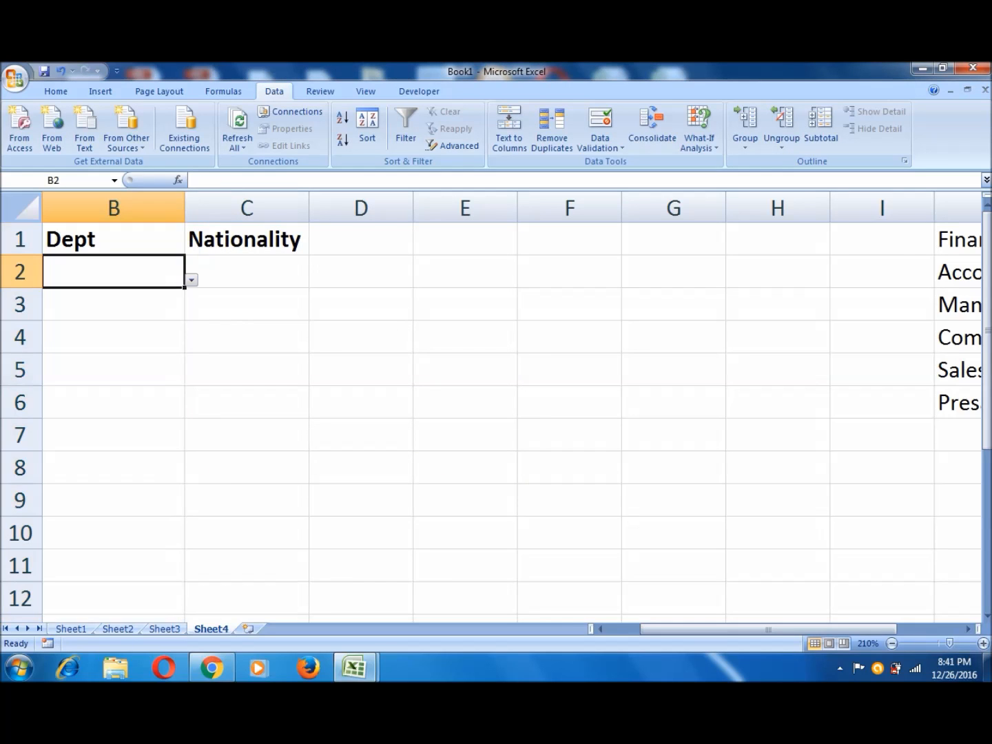
Examine the dropdown choices offered in the Dept cell B2 without picking one.
{"action": "left_click", "coordinate": [192, 280]}
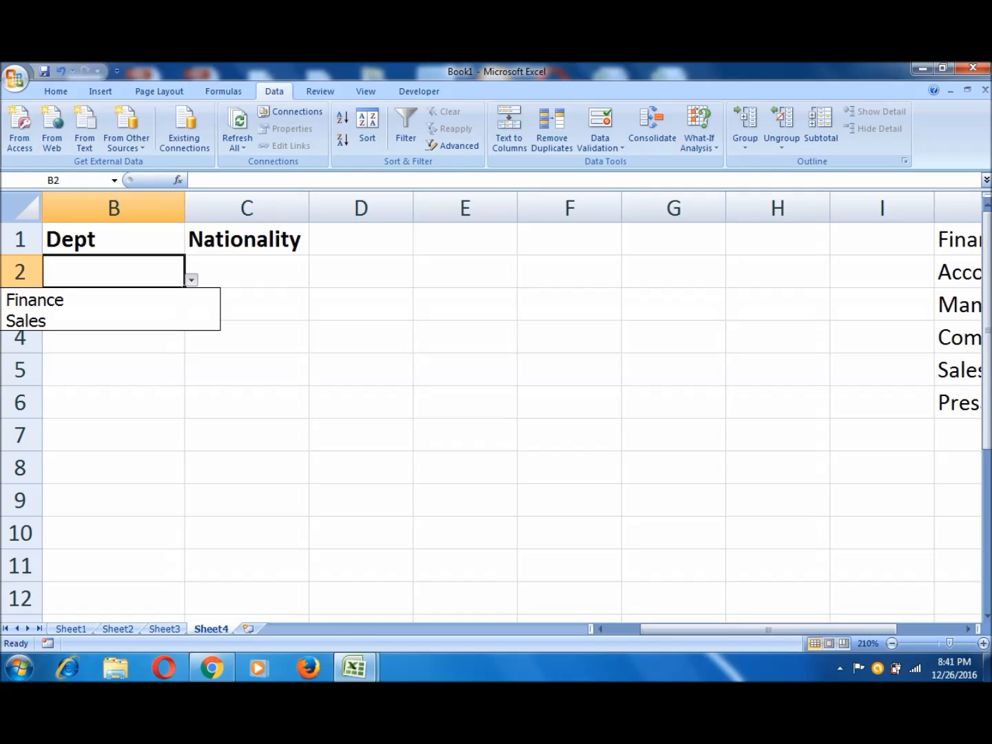
{"action": "key", "text": "Escape"}
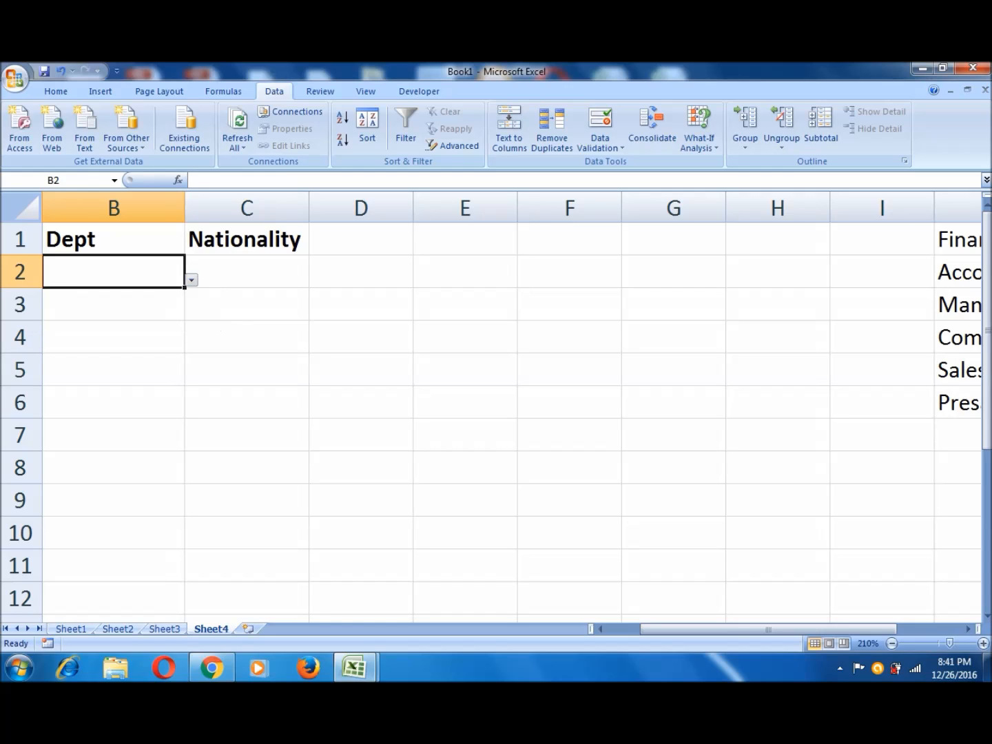
{"action": "key", "text": "Left"}
{"action": "key", "text": "Right"}
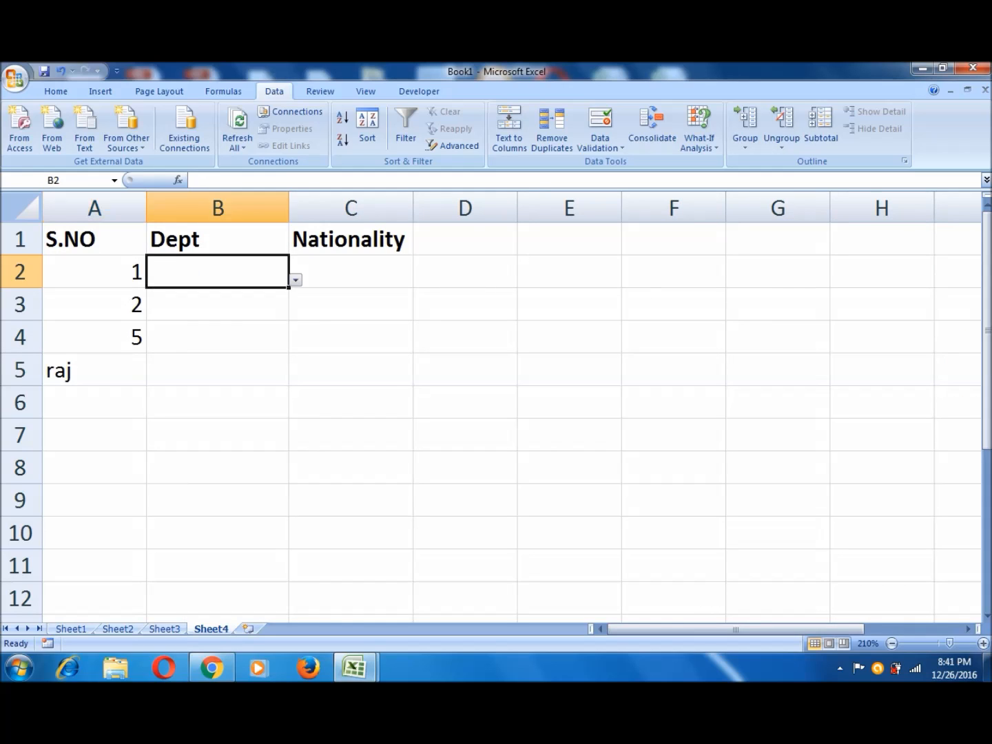
{"action": "key", "text": "alt+Down"}
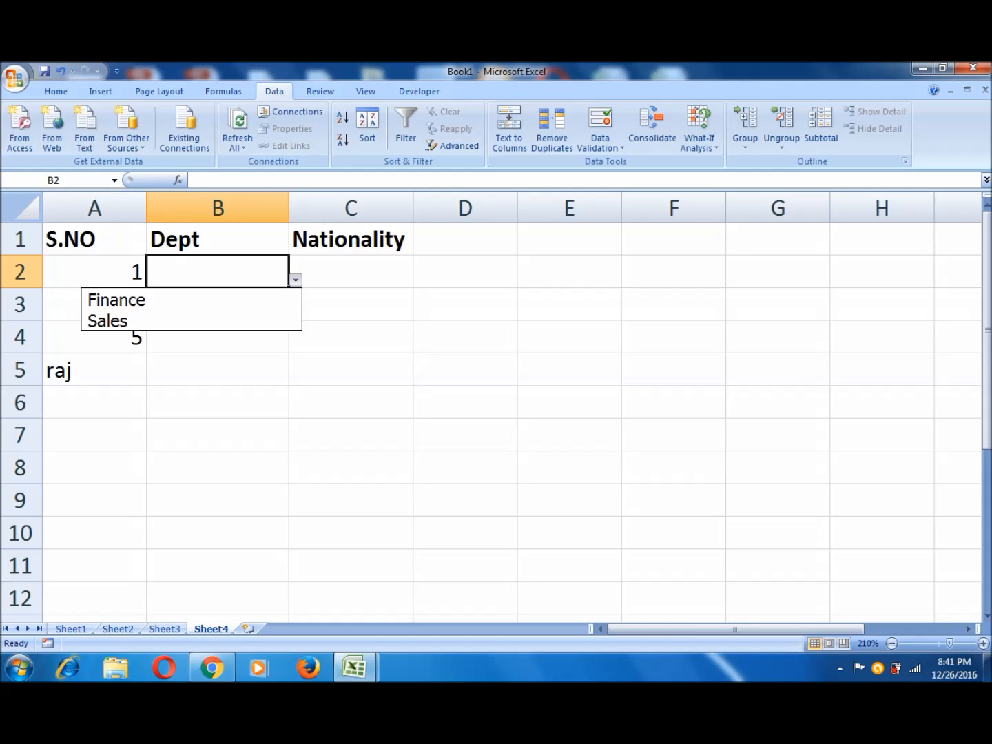
{"action": "key", "text": "Down"}
{"action": "key", "text": "Down"}
{"action": "key", "text": "Escape"}
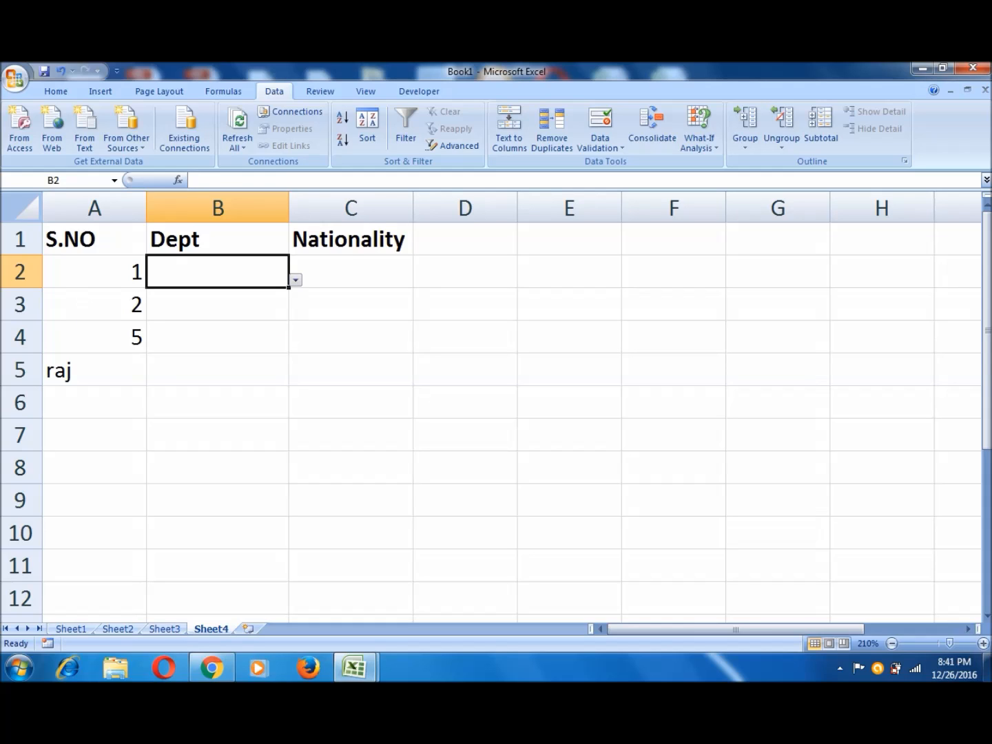
Clear the name from cell A5 and review the dropdown choices in cell B2 again.
{"action": "left_click", "coordinate": [95, 368]}
{"action": "key", "text": "Delete"}
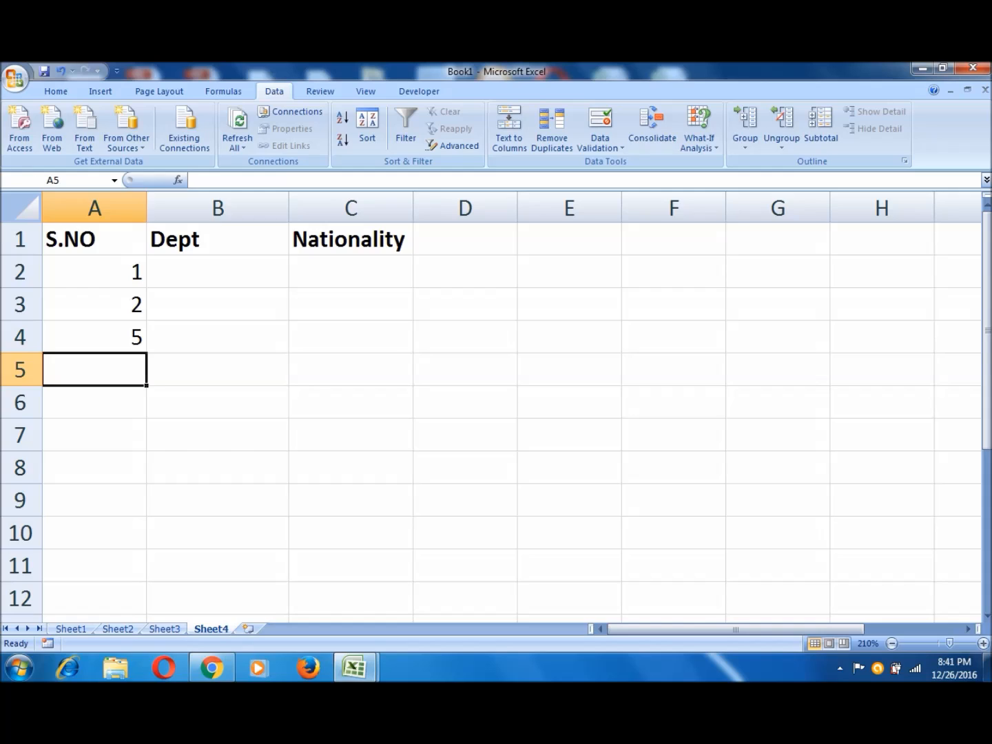
{"action": "left_click", "coordinate": [217, 272]}
{"action": "key", "text": "alt+Down"}
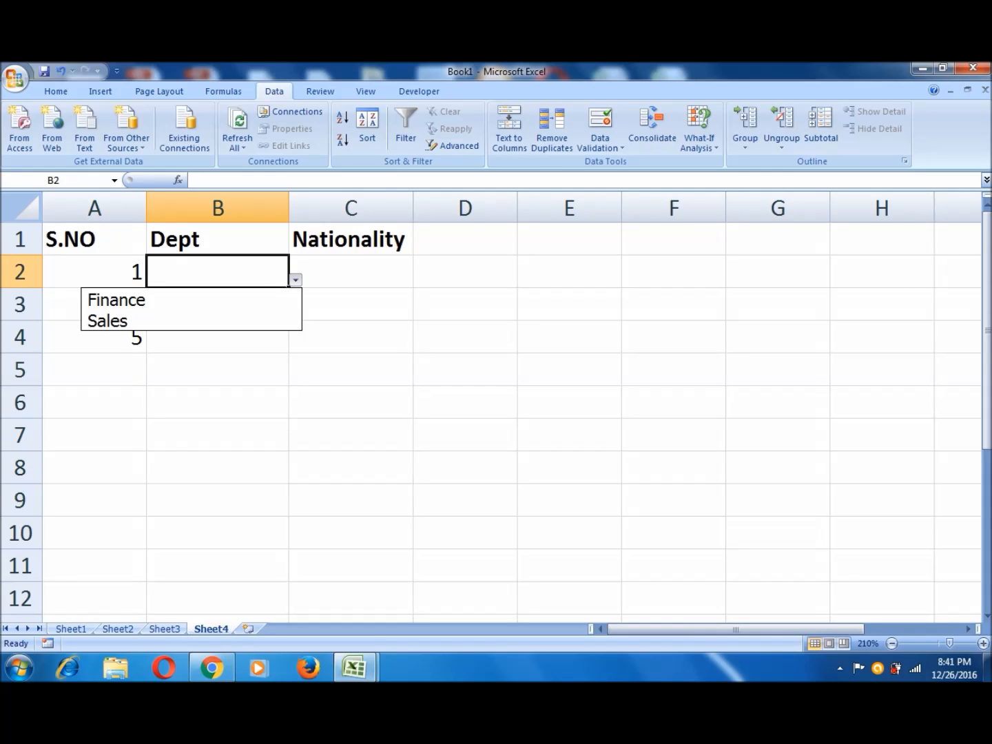
{"action": "key", "text": "Escape"}
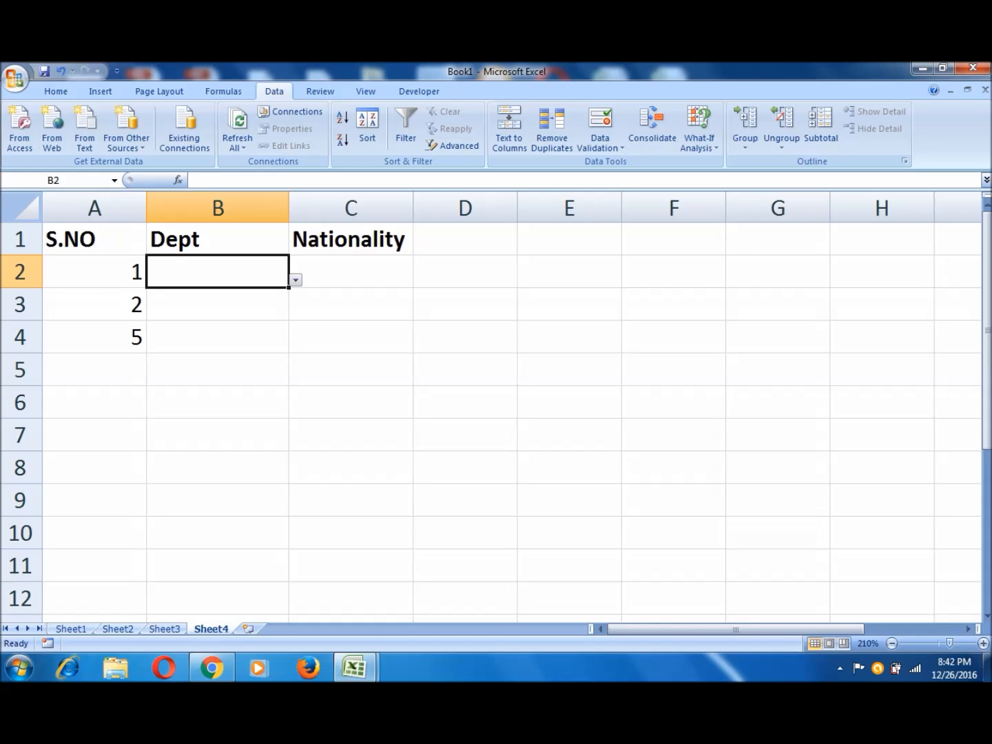
Open the data validation settings for the whole Dept column and clear the list source entry.
{"action": "left_click", "coordinate": [218, 208]}
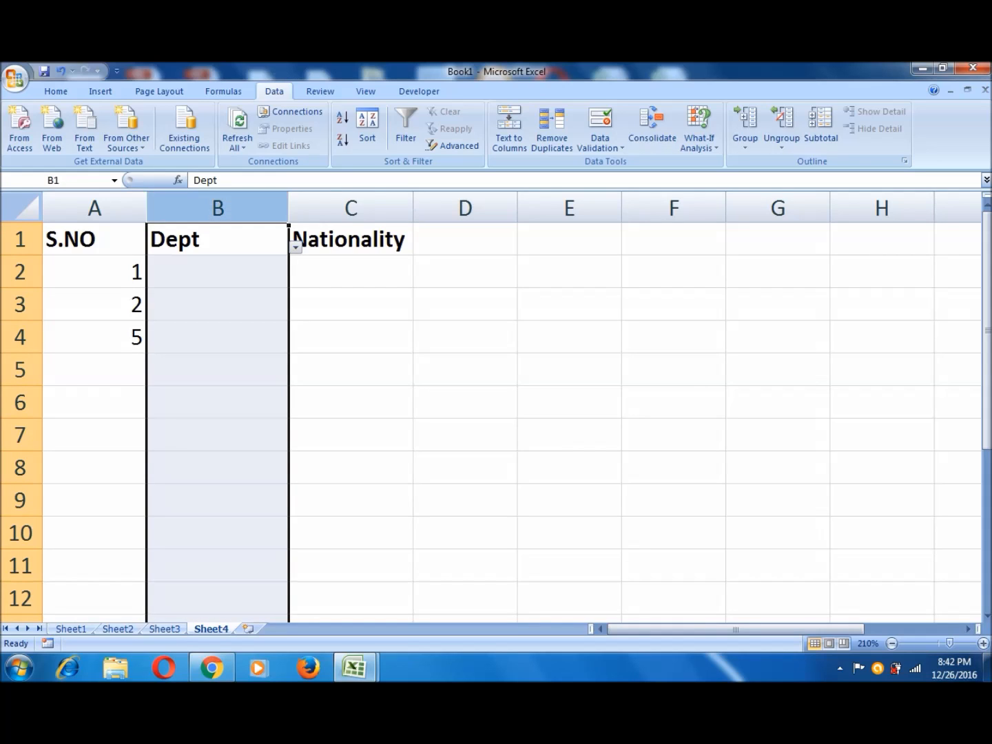
{"action": "left_click", "coordinate": [600, 143]}
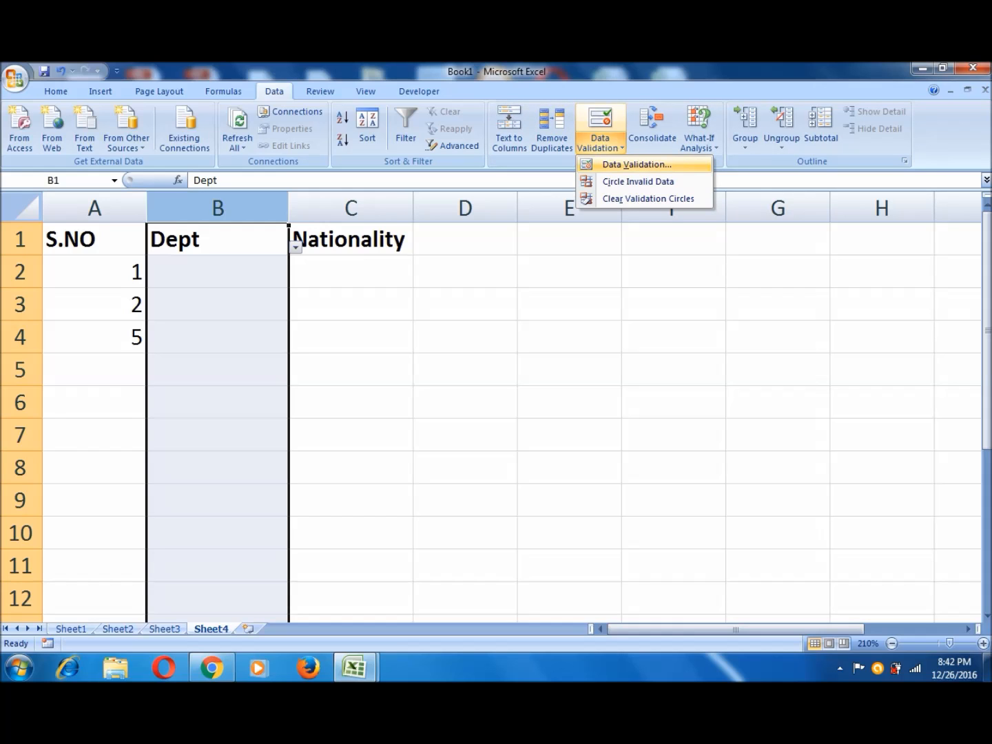
{"action": "left_click", "coordinate": [637, 165]}
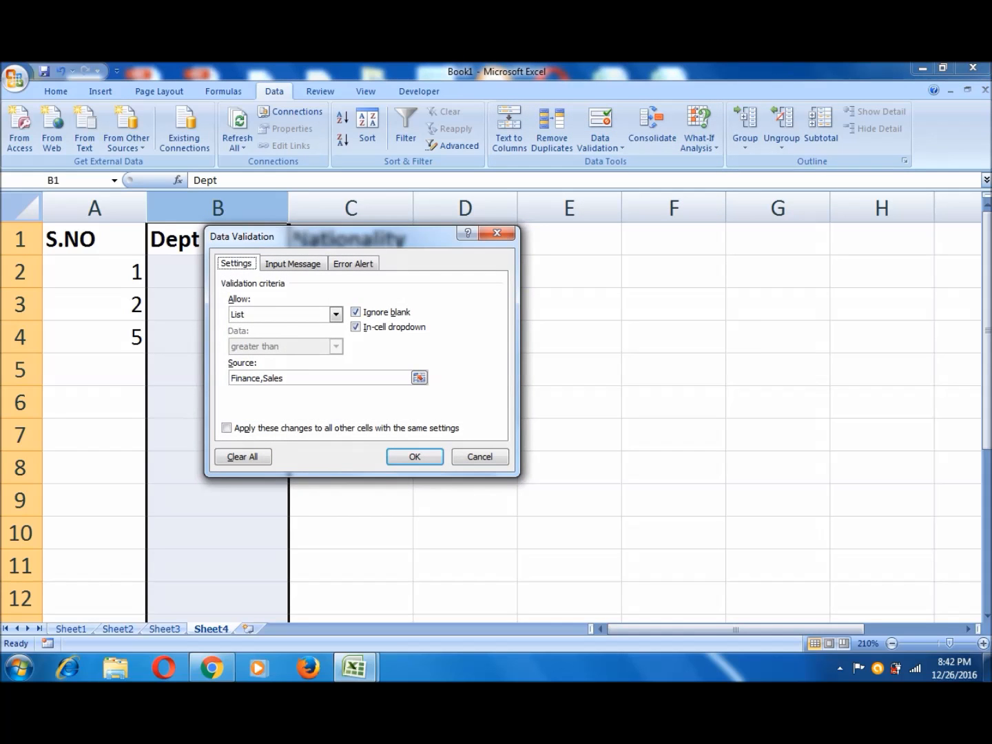
{"action": "left_click", "coordinate": [284, 378]}
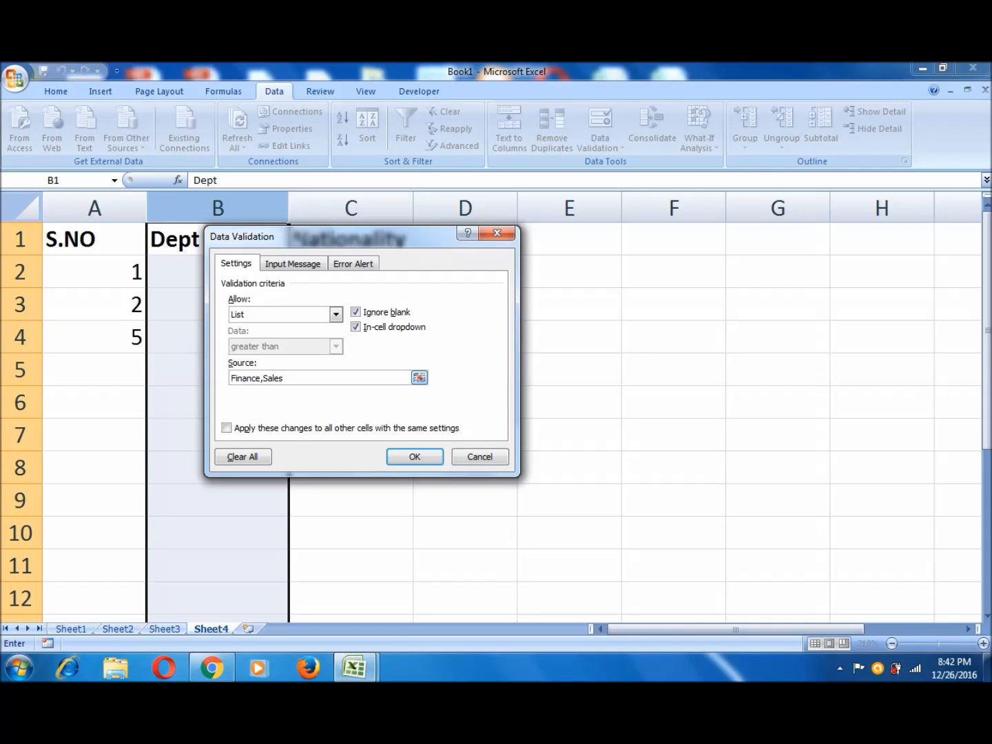
{"action": "key", "text": "BackSpace"}
{"action": "key", "text": "BackSpace"}
{"action": "key", "text": "BackSpace"}
{"action": "key", "text": "BackSpace"}
{"action": "key", "text": "BackSpace"}
{"action": "key", "text": "BackSpace"}
{"action": "key", "text": "BackSpace"}
{"action": "key", "text": "BackSpace"}
{"action": "key", "text": "BackSpace"}
{"action": "key", "text": "BackSpace"}
{"action": "key", "text": "BackSpace"}
{"action": "key", "text": "BackSpace"}
{"action": "key", "text": "BackSpace"}
Set the Dept column's list source to the department range =$J$1:$J$6 and apply the validation.
{"action": "left_click", "coordinate": [418, 378]}
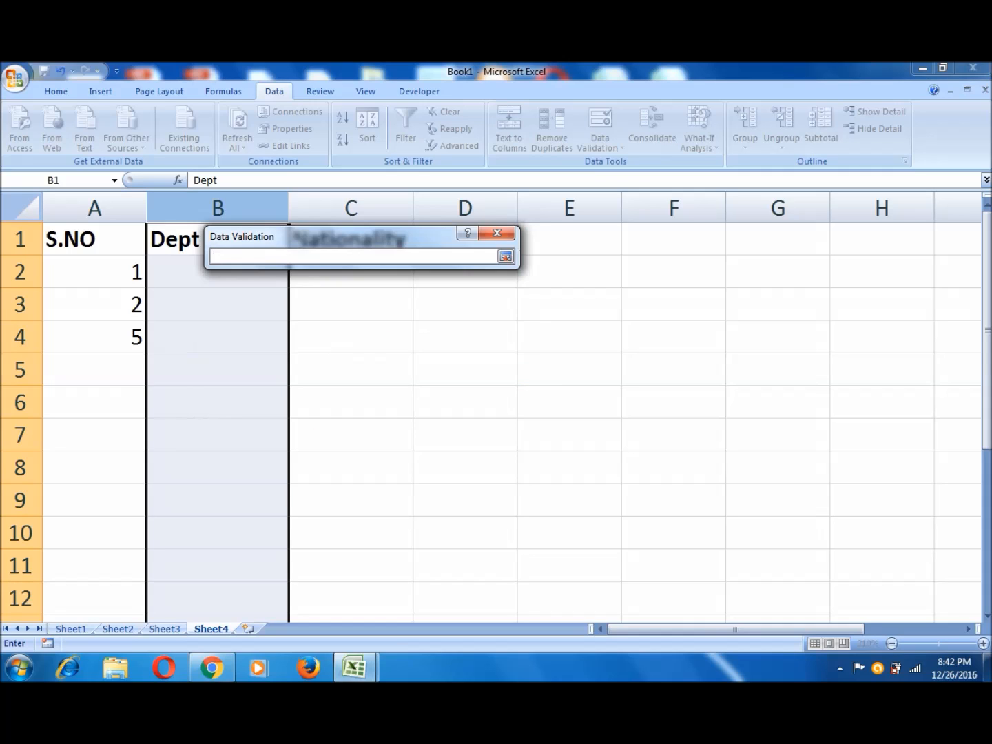
{"action": "key", "text": "Return"}
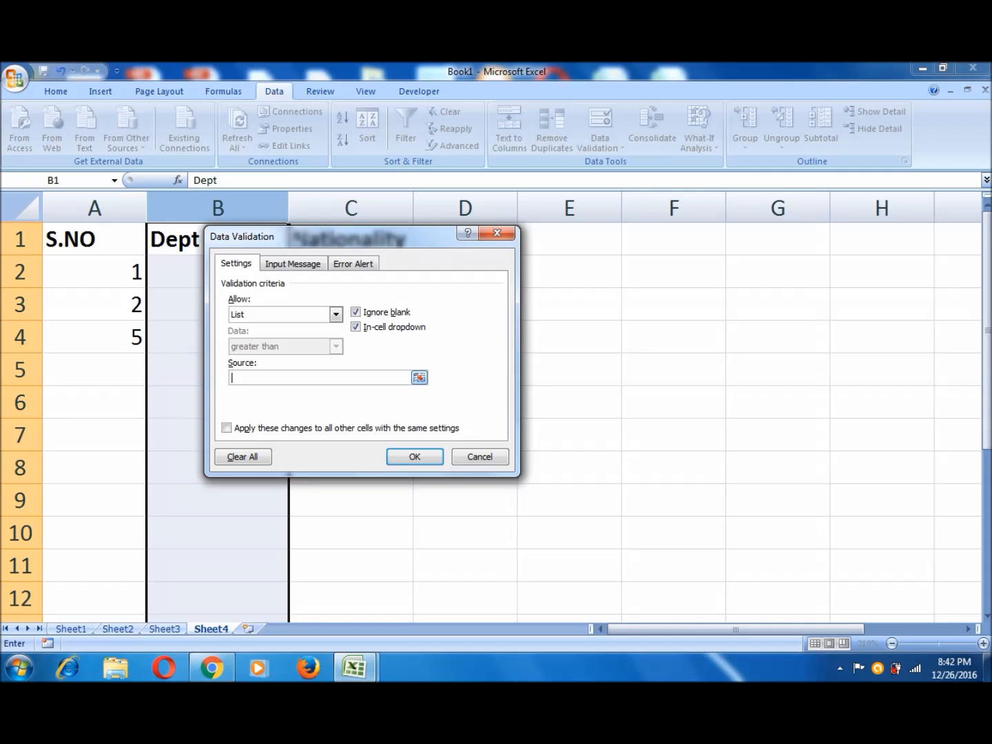
{"action": "left_click", "coordinate": [419, 378]}
{"action": "left_click", "coordinate": [673, 239]}
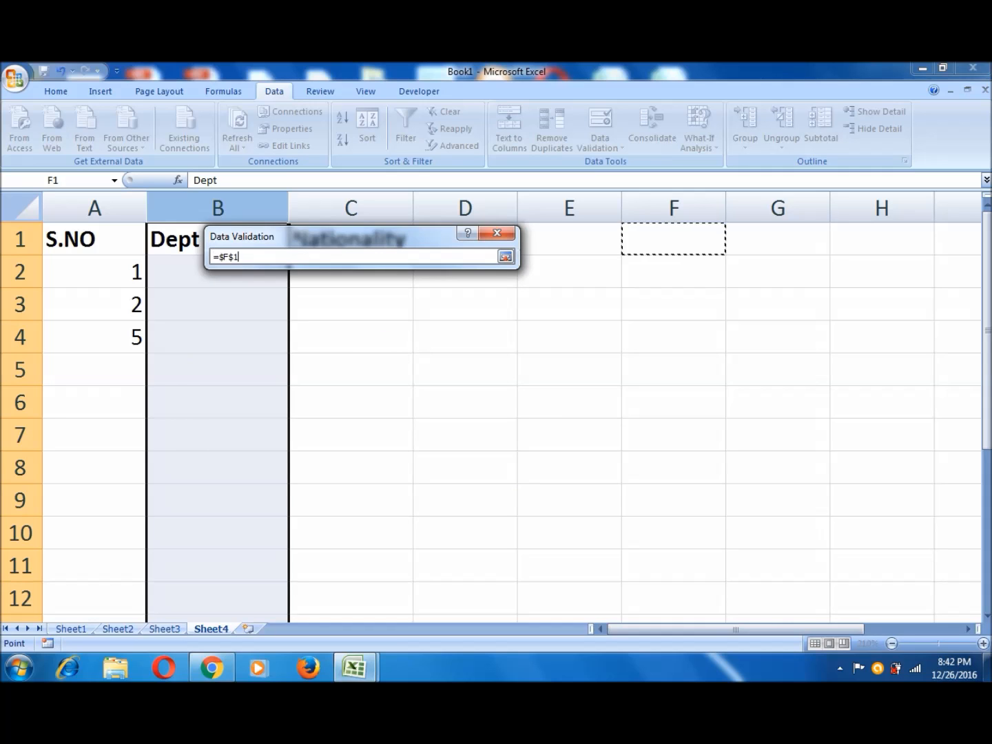
{"action": "key", "text": "Right"}
{"action": "key", "text": "Right"}
{"action": "key", "text": "Right"}
{"action": "key", "text": "Right"}
{"action": "key", "text": "Right"}
{"action": "key", "text": "Left"}
{"action": "key", "text": "shift+Down"}
{"action": "key", "text": "shift+Down"}
{"action": "key", "text": "shift+Down"}
{"action": "key", "text": "shift+Down"}
{"action": "key", "text": "shift+Down"}
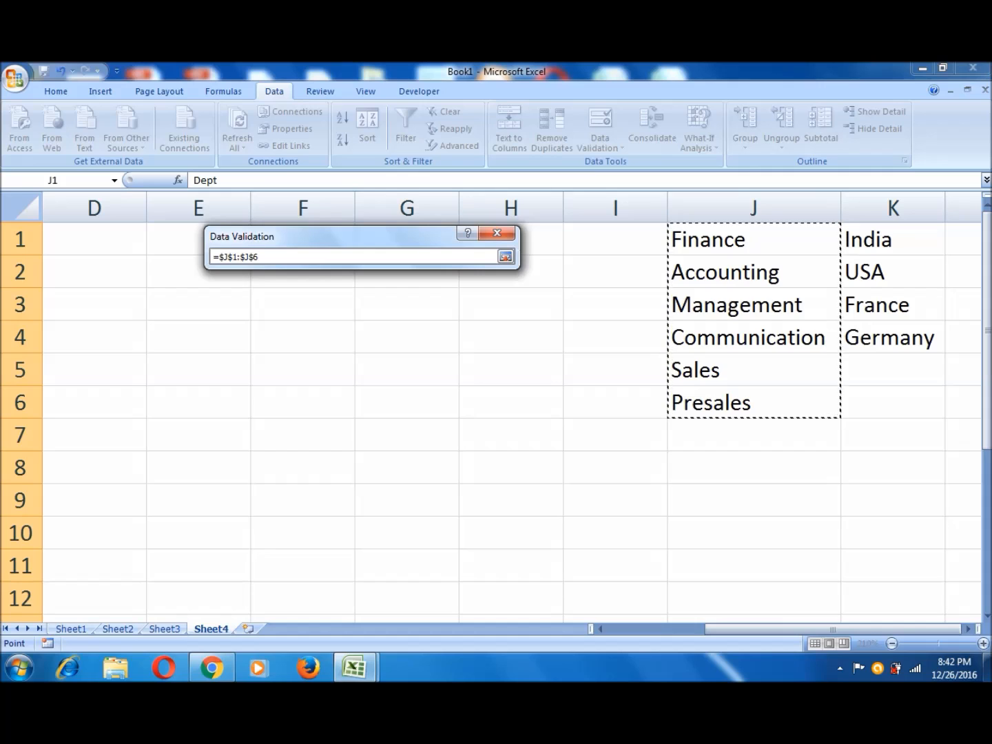
{"action": "key", "text": "Return"}
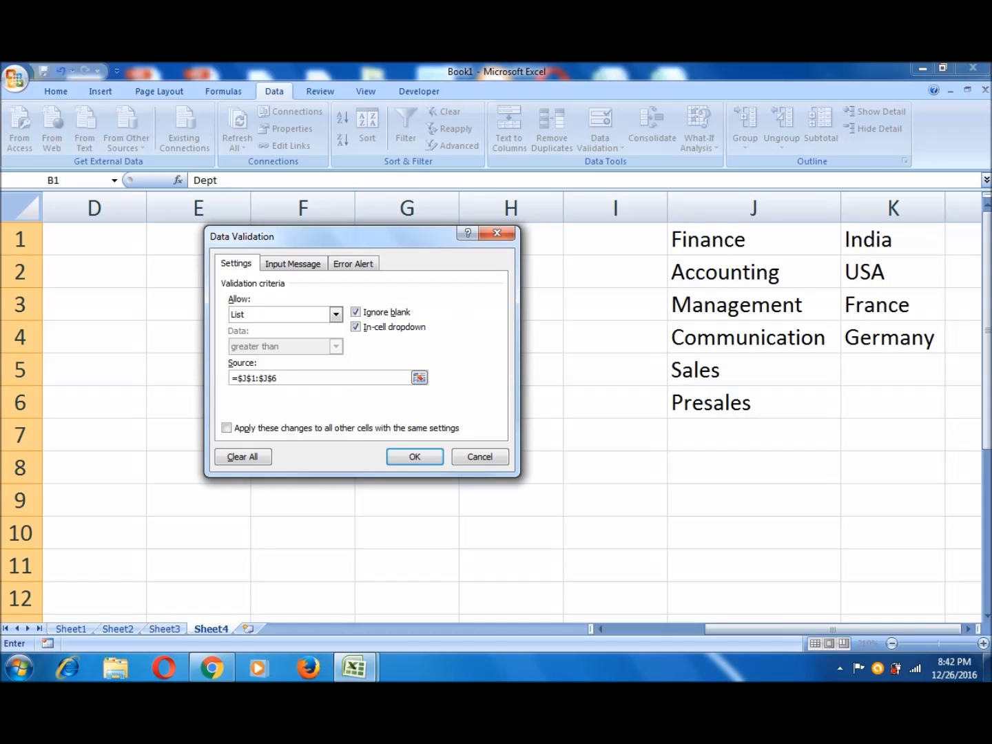
{"action": "left_click", "coordinate": [414, 457]}
Return to cell B2 and review the department choices in its dropdown without selecting any.
{"action": "left_click", "coordinate": [303, 272]}
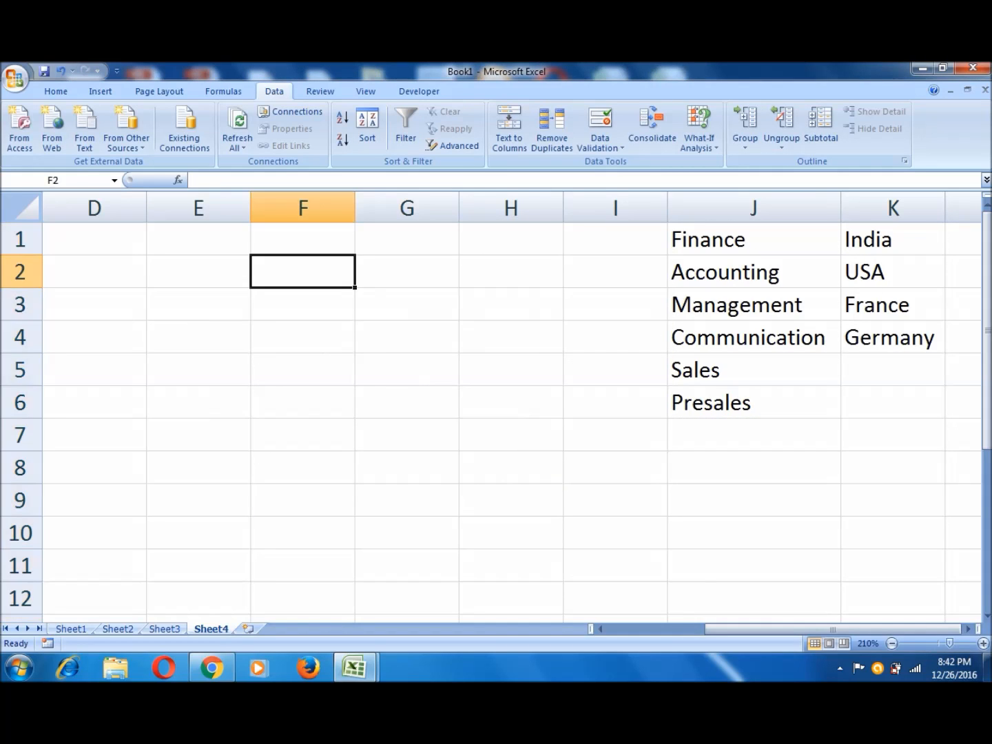
{"action": "key", "text": "Right"}
{"action": "key", "text": "Left"}
{"action": "key", "text": "Home"}
{"action": "key", "text": "Right"}
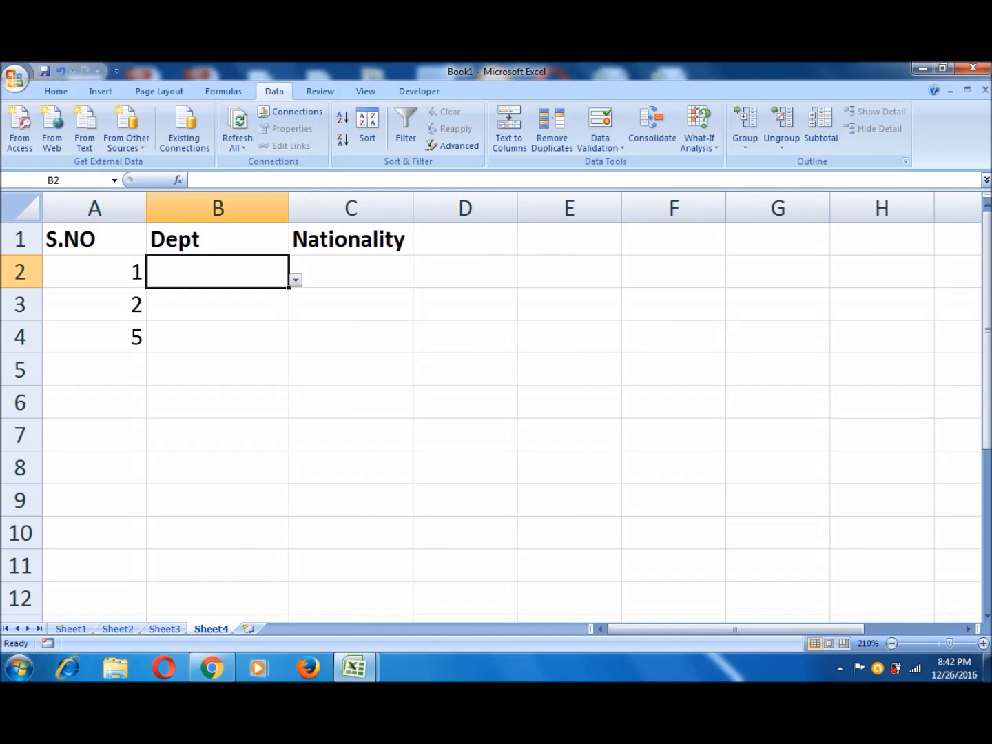
{"action": "key", "text": "alt+Down"}
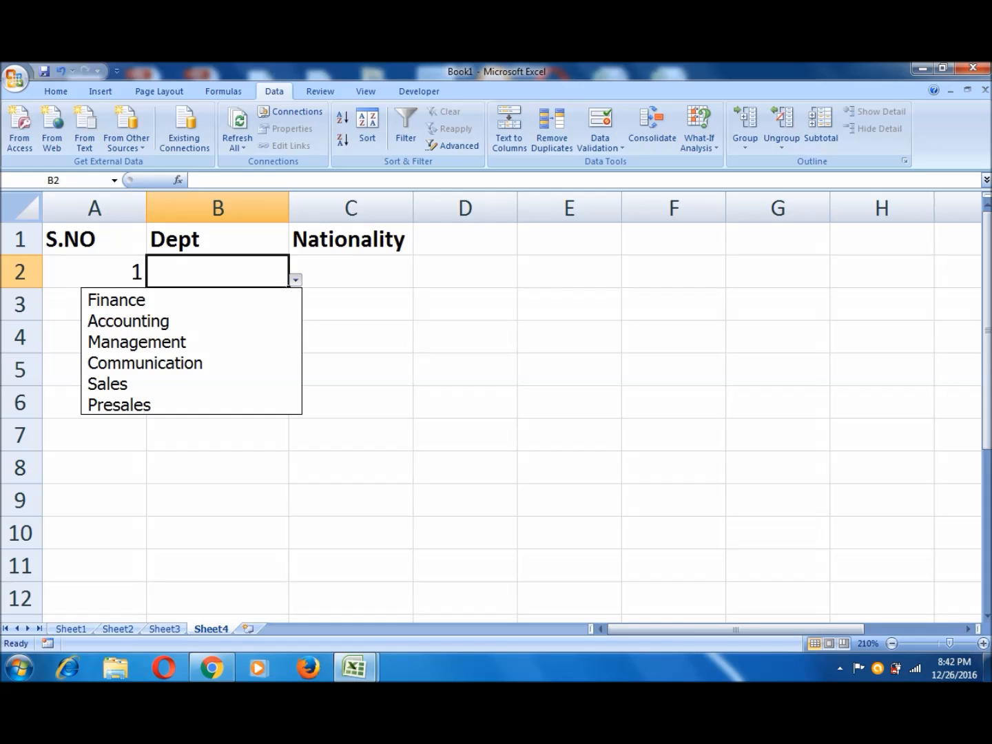
{"action": "key", "text": "Escape"}
Examine the source list of departments in J1:J6 that feeds the Dept dropdown.
{"action": "key", "text": "Up"}
{"action": "key", "text": "Right"}
{"action": "key", "text": "Right"}
{"action": "key", "text": "Right"}
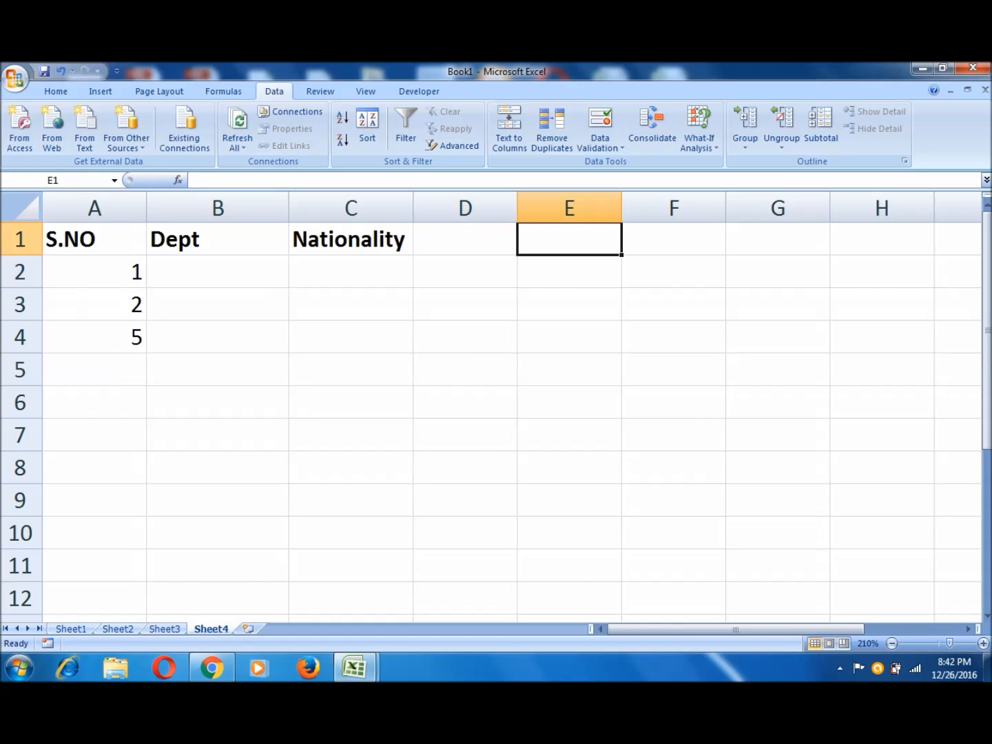
{"action": "key", "text": "ctrl+Right"}
{"action": "key", "text": "Down"}
{"action": "key", "text": "Right"}
{"action": "key", "text": "Left"}
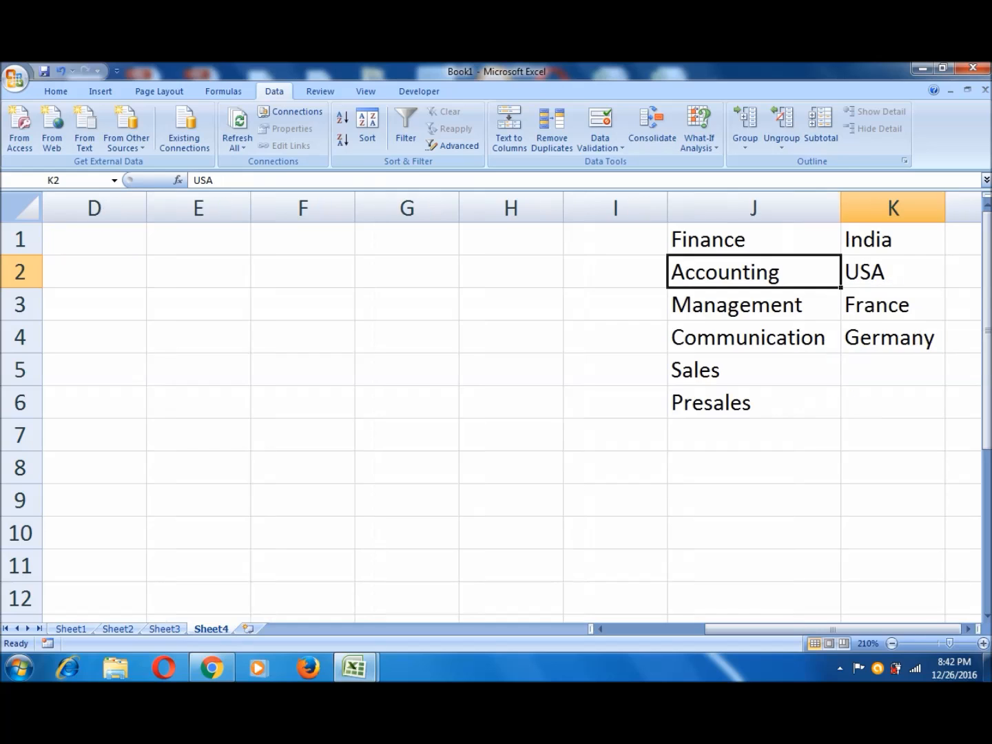
{"action": "key", "text": "Down"}
{"action": "key", "text": "Down"}
{"action": "key", "text": "Down"}
{"action": "key", "text": "Down"}
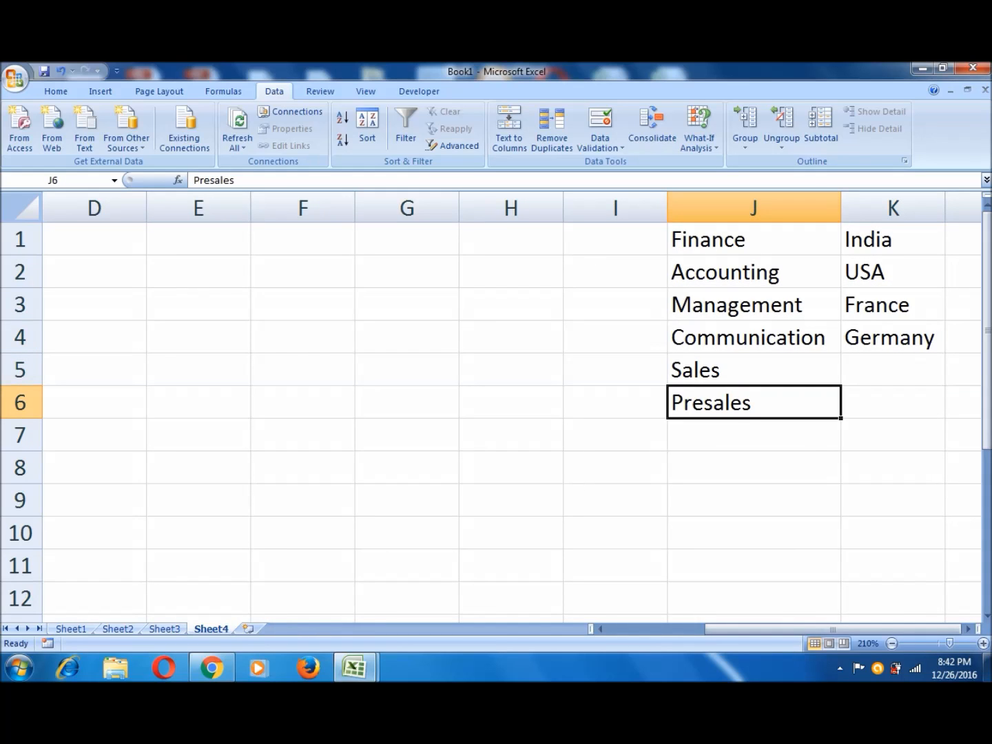
{"action": "key", "text": "ctrl+Up"}
{"action": "key", "text": "Down"}
{"action": "key", "text": "Down"}
{"action": "key", "text": "Down"}
{"action": "key", "text": "Down"}
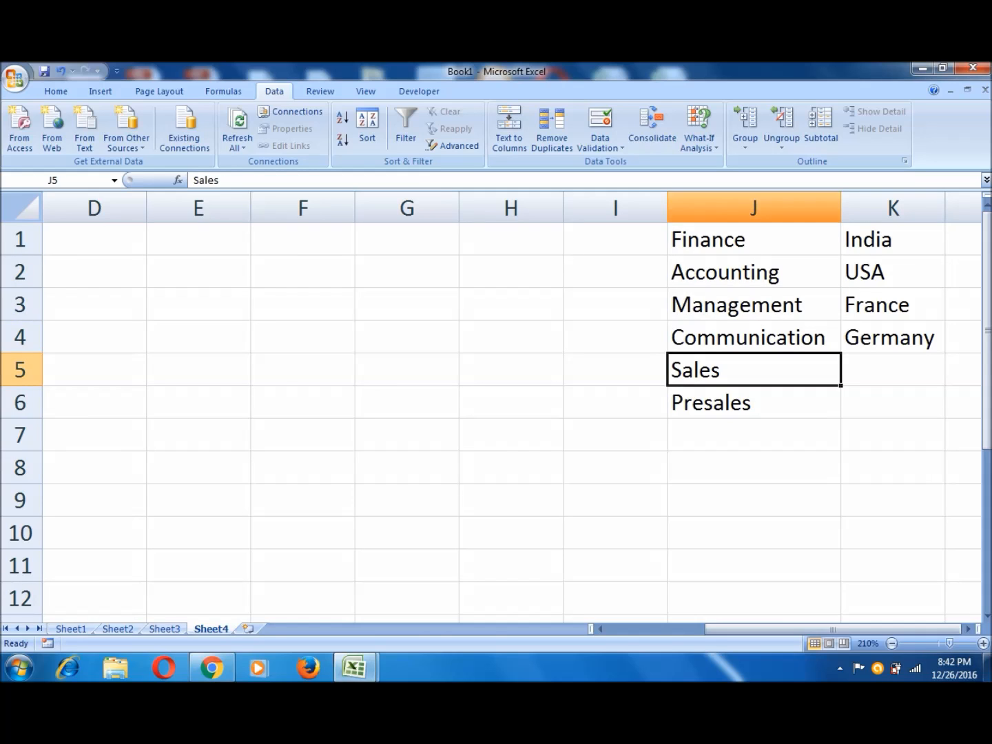
{"action": "left_click", "coordinate": [754, 208]}
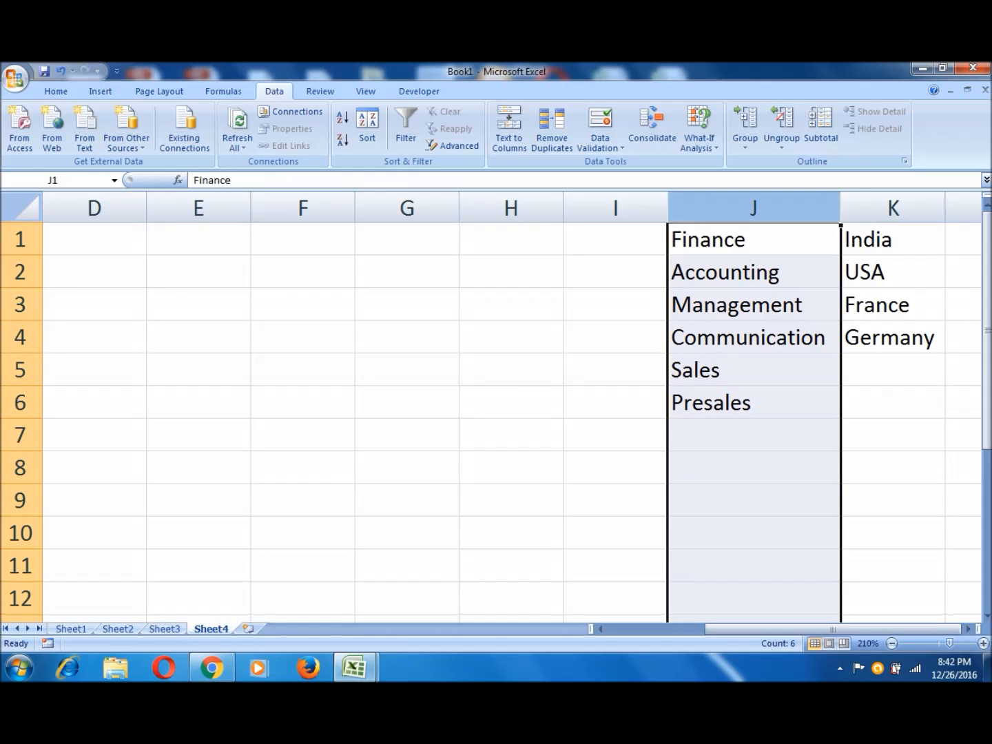
Replace the Management entry in cell J3 with "Post sales".
{"action": "left_click", "coordinate": [753, 305]}
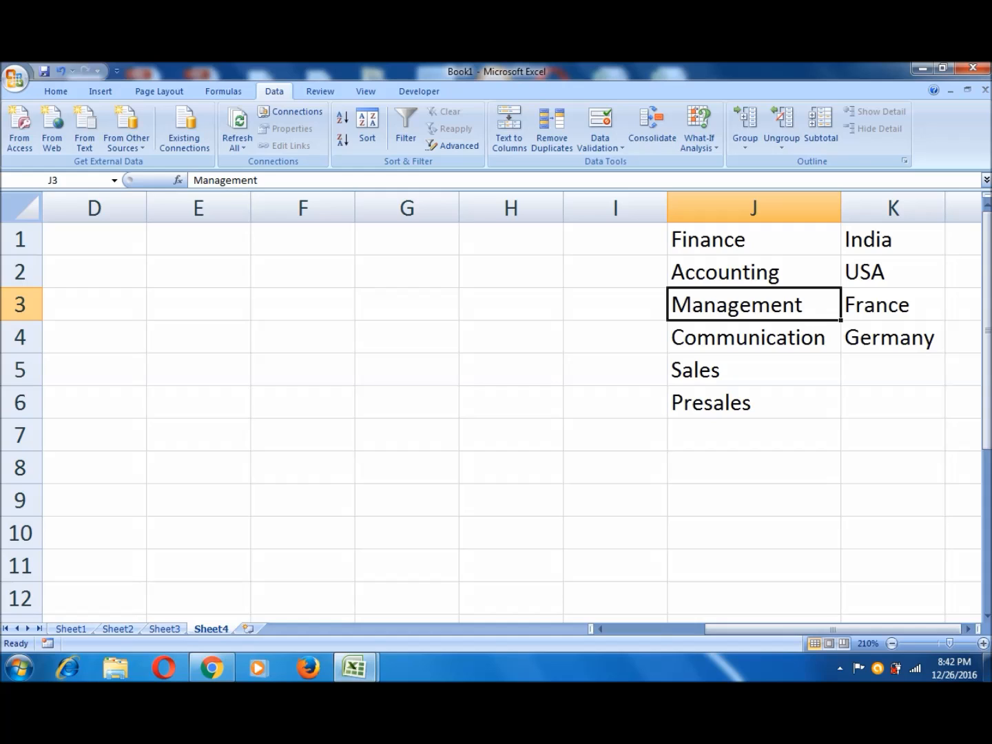
{"action": "type", "text": "Po"}
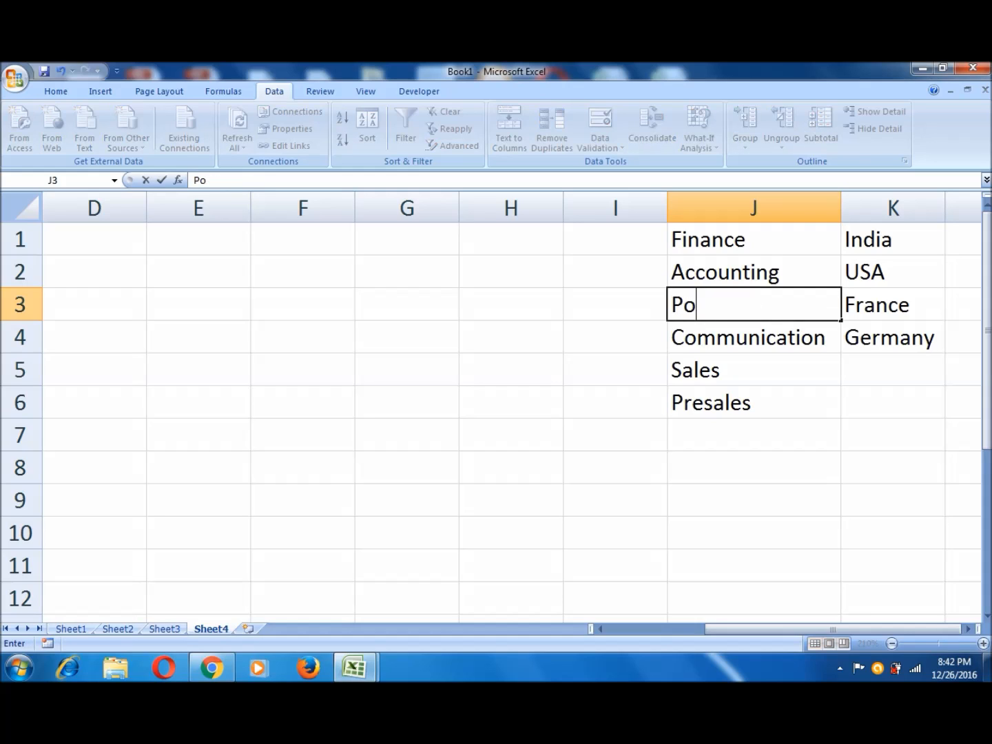
{"action": "type", "text": "st sales"}
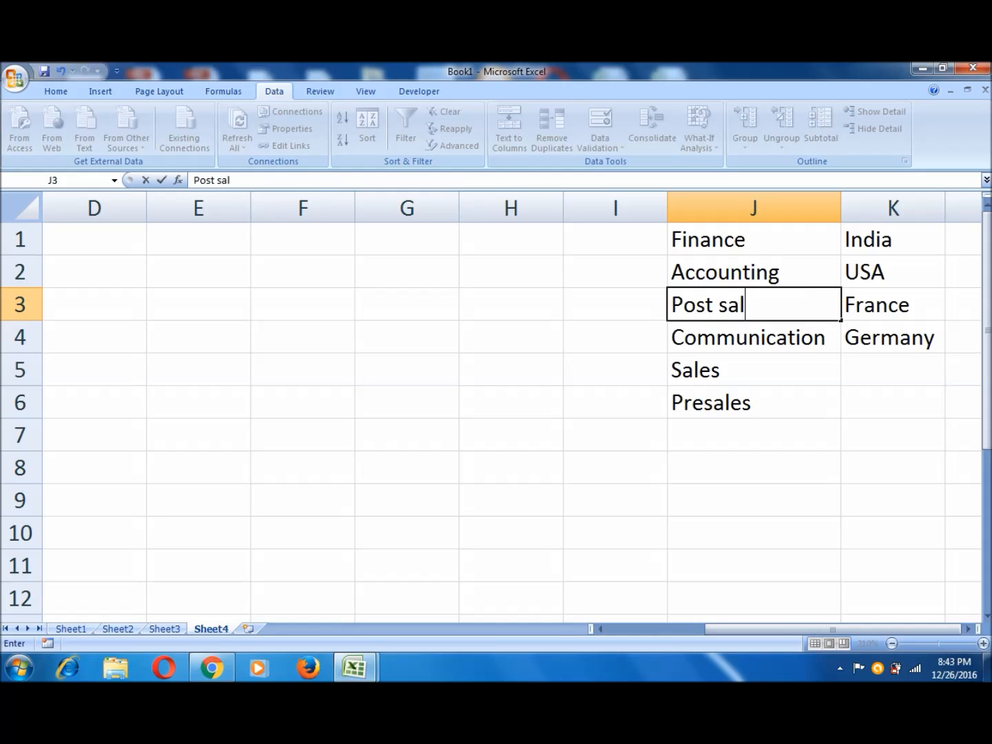
{"action": "key", "text": "Tab"}
Go back to cell B2 and check its dropdown for the Post sales entry.
{"action": "key", "text": "Down"}
{"action": "key", "text": "Left"}
{"action": "key", "text": "Left"}
{"action": "key", "text": "Left"}
{"action": "key", "text": "Left"}
{"action": "key", "text": "Left"}
{"action": "key", "text": "Left"}
{"action": "key", "text": "Left"}
{"action": "key", "text": "Left"}
{"action": "key", "text": "Left"}
{"action": "key", "text": "Left"}
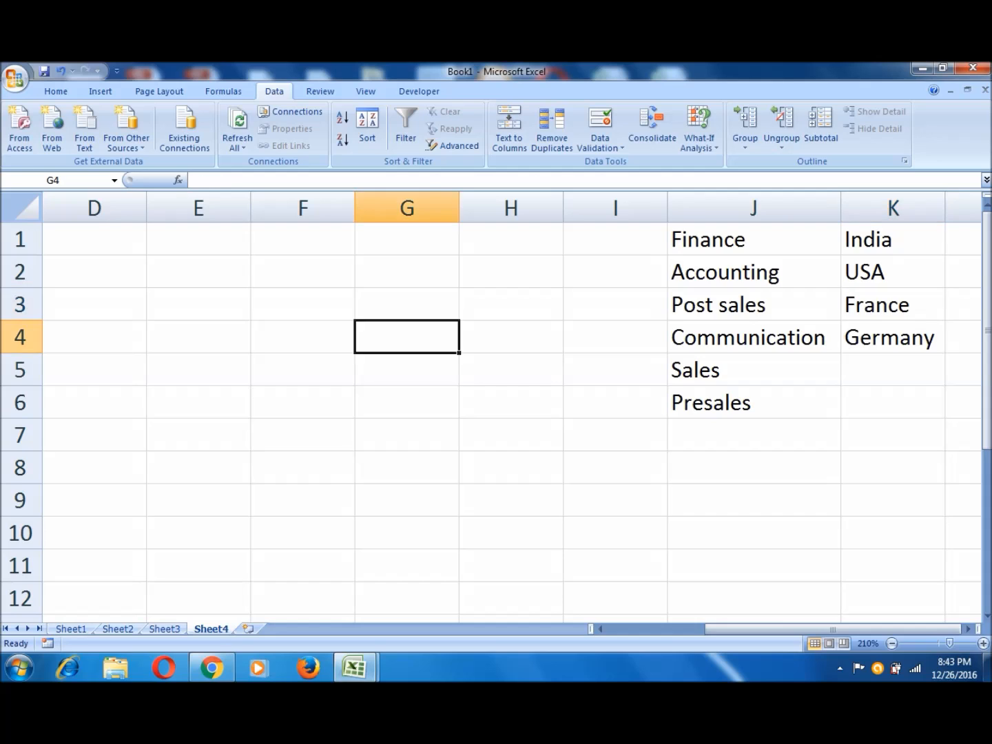
{"action": "left_click", "coordinate": [218, 271]}
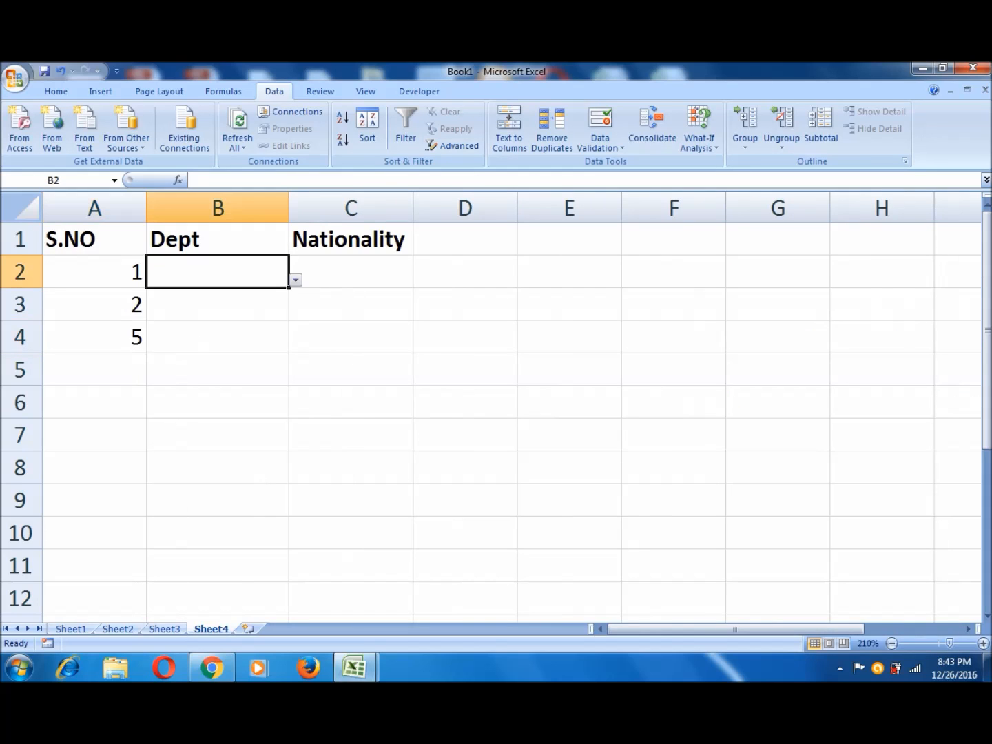
{"action": "key", "text": "alt+Down"}
{"action": "key", "text": "Down"}
{"action": "key", "text": "Down"}
{"action": "key", "text": "Down"}
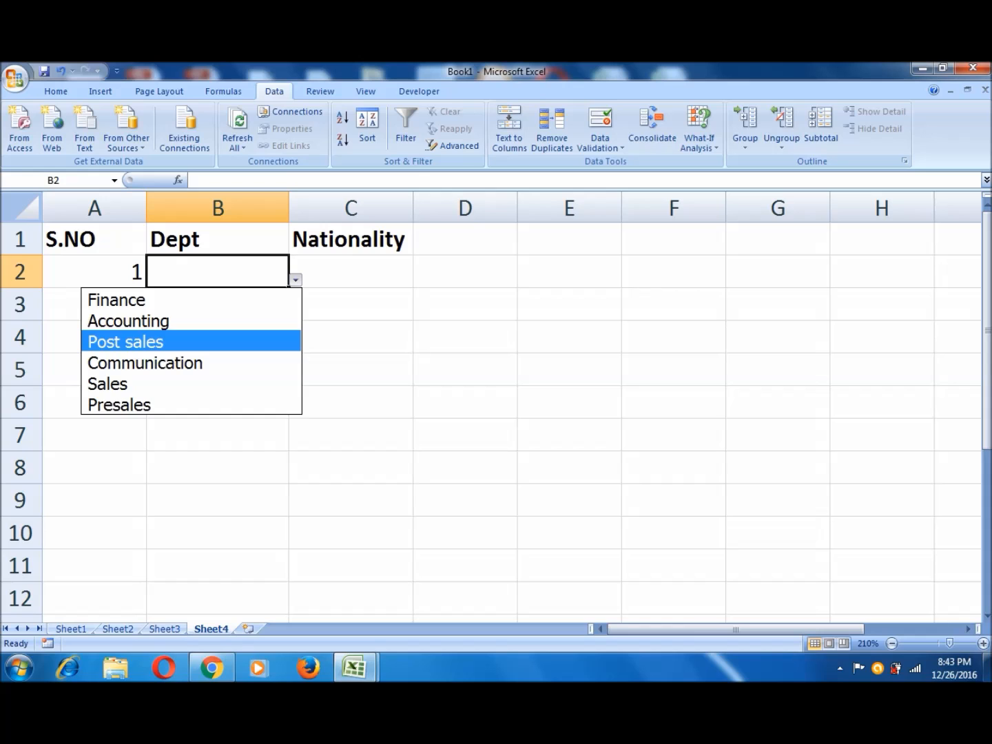
Hide column J, which holds the department source list, and return to cell A1.
{"action": "left_click", "coordinate": [568, 210]}
{"action": "left_click", "coordinate": [568, 239]}
{"action": "left_click", "coordinate": [674, 239]}
{"action": "key", "text": "Right"}
{"action": "key", "text": "Right"}
{"action": "key", "text": "Right"}
{"action": "key", "text": "Right"}
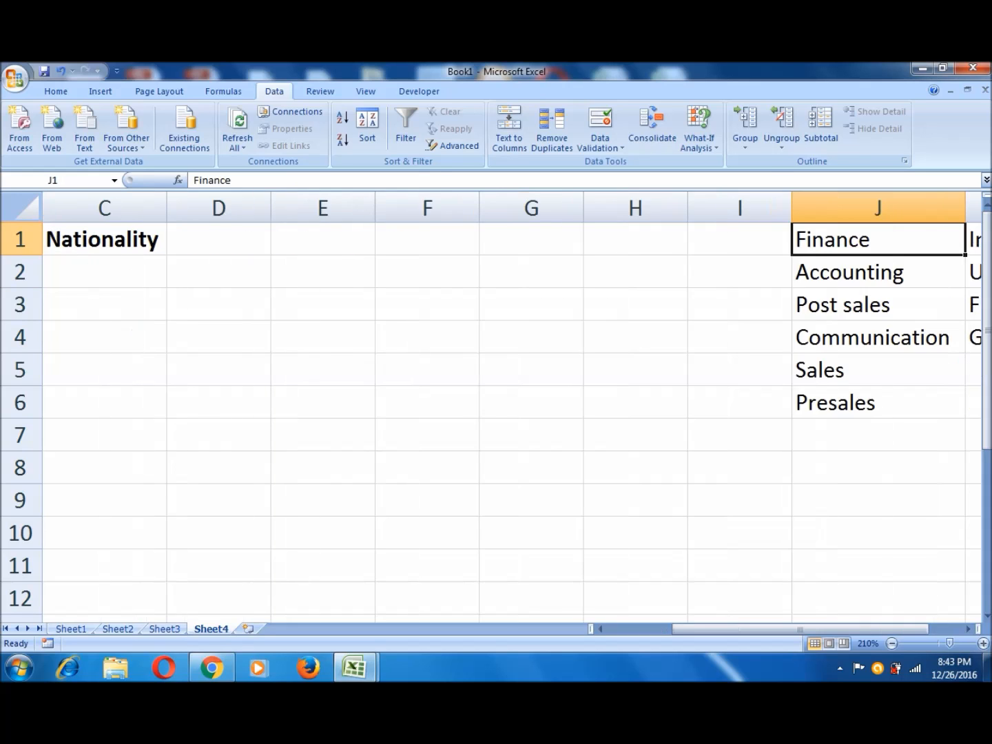
{"action": "key", "text": "Right"}
{"action": "key", "text": "Left"}
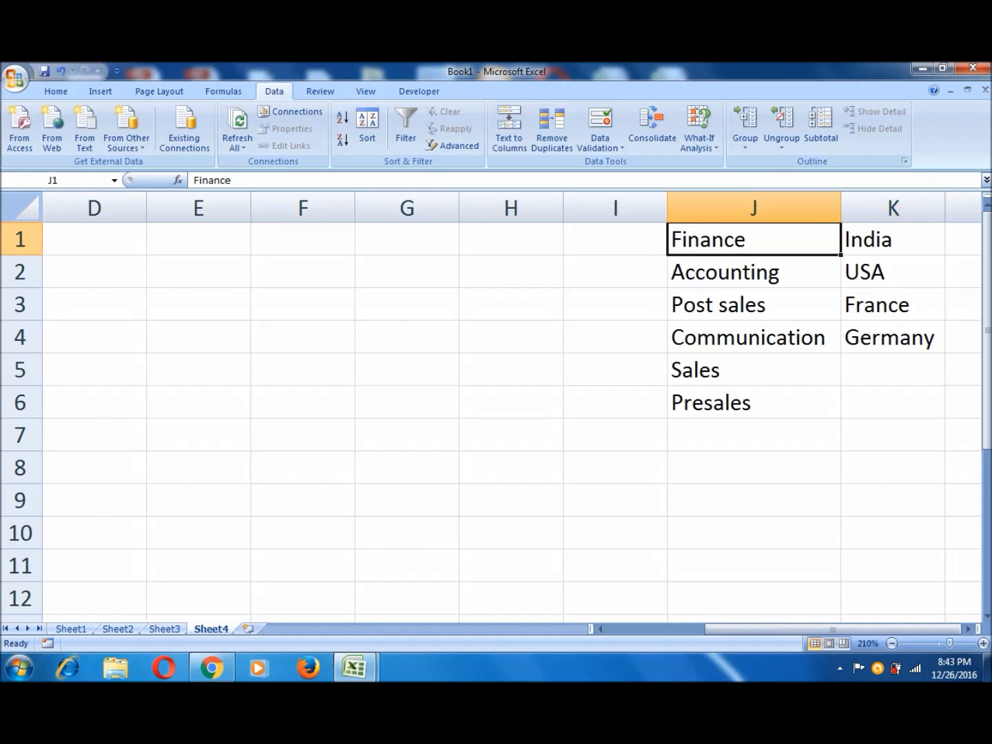
{"action": "key", "text": "ctrl+space"}
{"action": "right_click", "coordinate": [712, 209]}
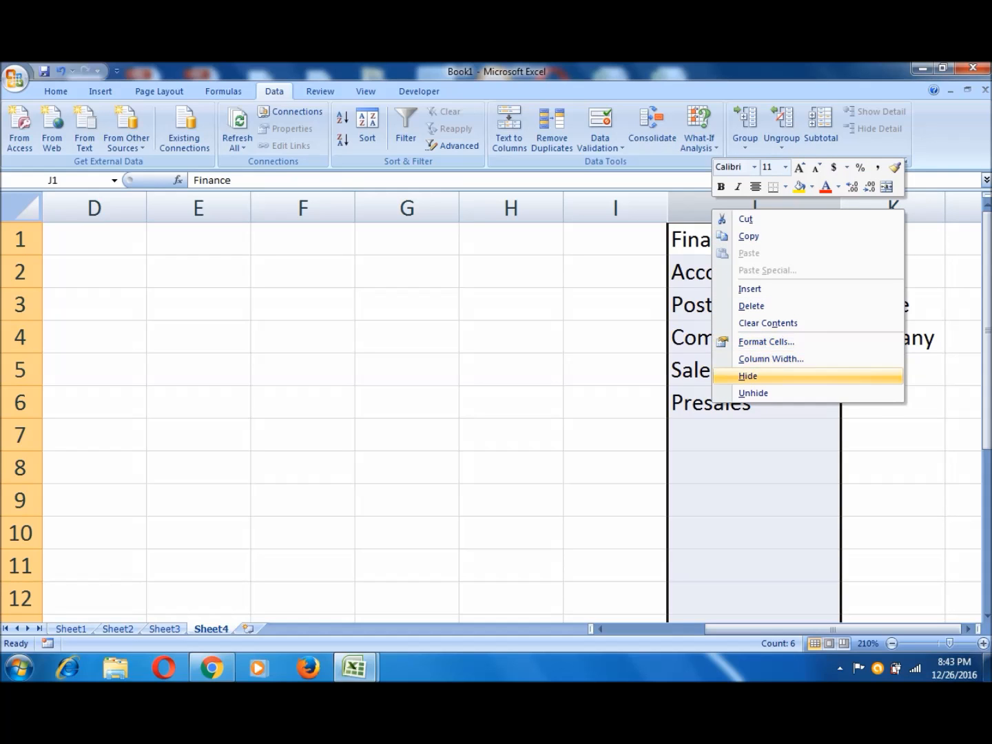
{"action": "key", "text": "Return"}
{"action": "key", "text": "Right"}
{"action": "key", "text": "Left"}
{"action": "key", "text": "ctrl+Home"}
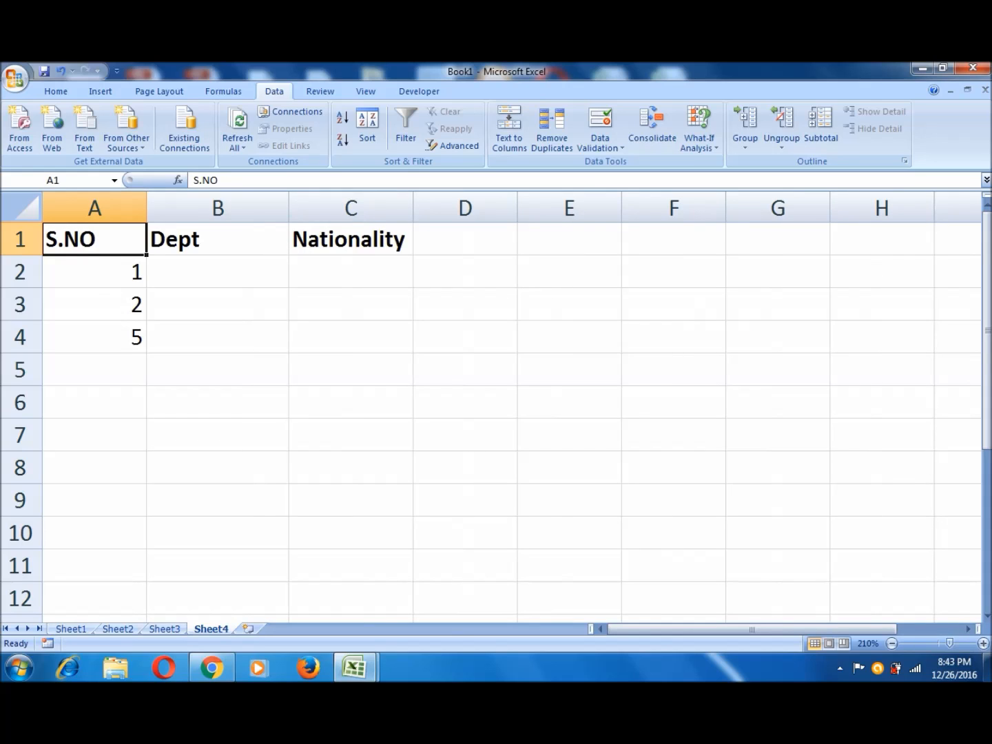
Fill the Dept cell B2 with Finance, chosen from its dropdown list.
{"action": "left_click", "coordinate": [218, 271]}
{"action": "key", "text": "alt+Down"}
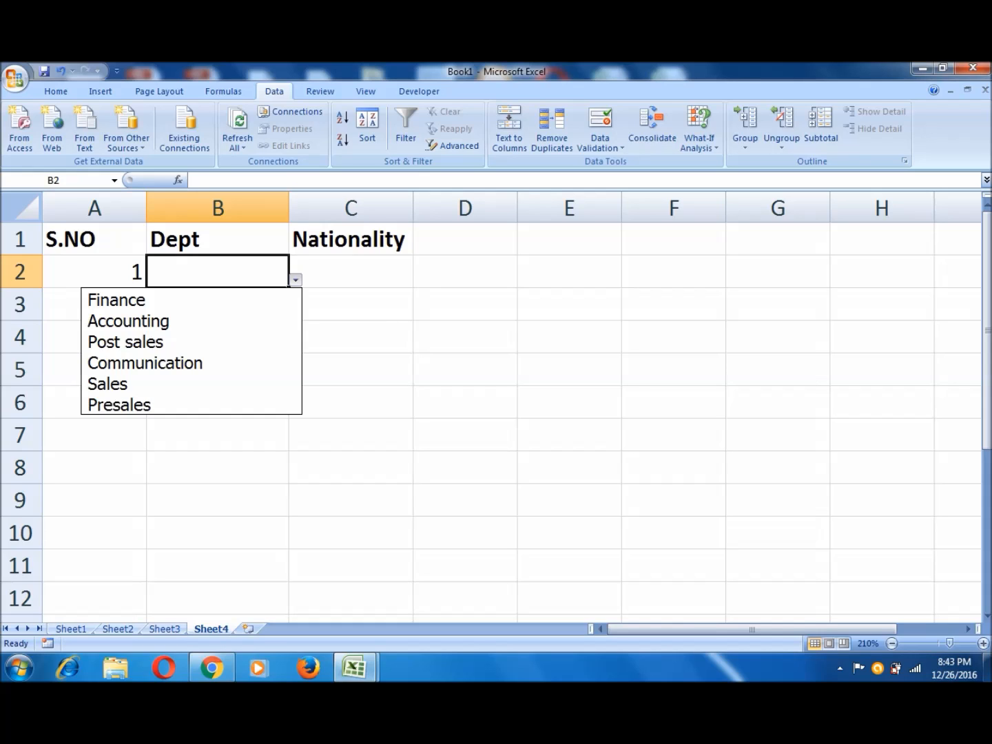
{"action": "key", "text": "Down"}
{"action": "key", "text": "Down"}
{"action": "key", "text": "Up"}
{"action": "key", "text": "Return"}
{"action": "key", "text": "Return"}
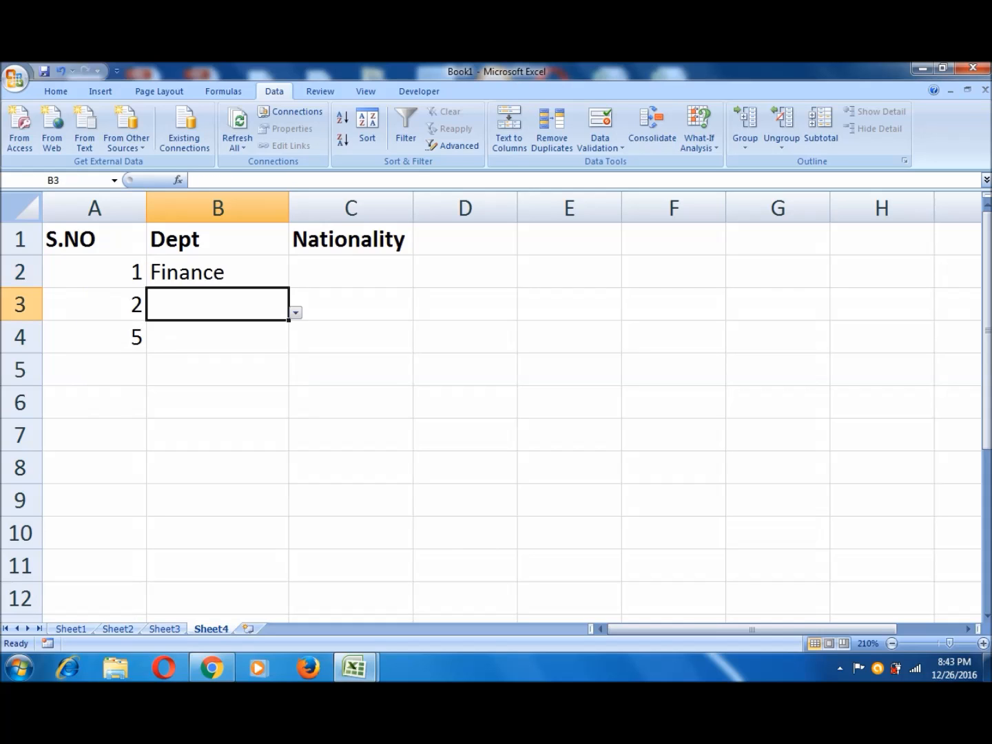
Choose Communication from the dropdown list of Dept cell B3 and move on to cell B4.
{"action": "key", "text": "Right"}
{"action": "key", "text": "Left"}
{"action": "key", "text": "alt+Down"}
{"action": "key", "text": "Down"}
{"action": "key", "text": "Down"}
{"action": "key", "text": "Down"}
{"action": "key", "text": "Down"}
{"action": "key", "text": "Return"}
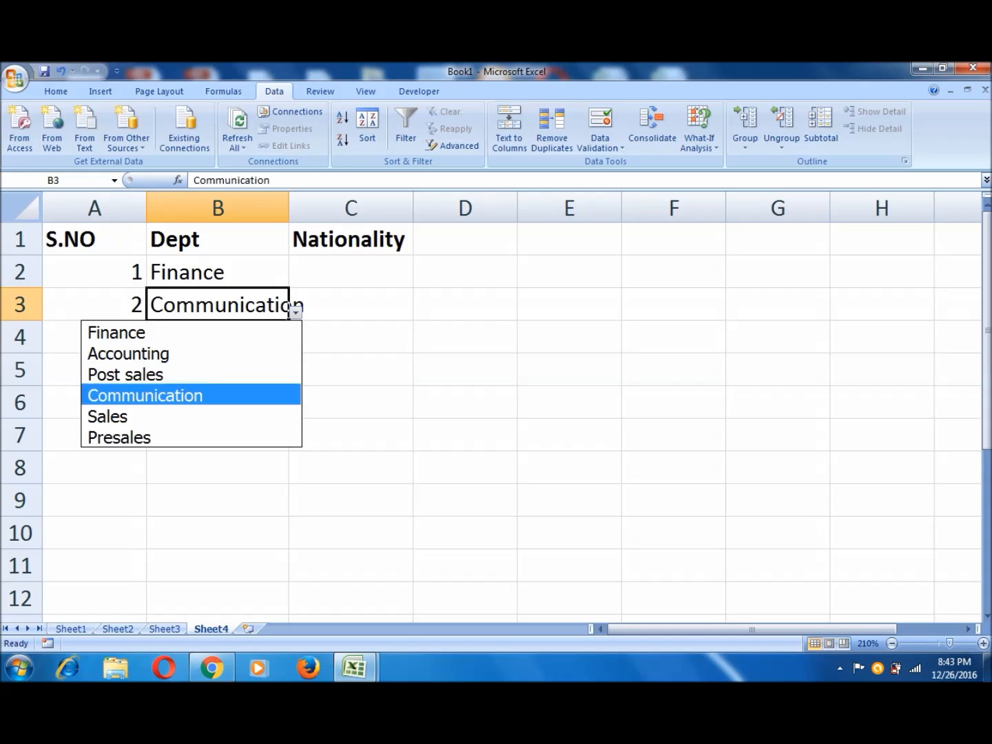
{"action": "key", "text": "Down"}
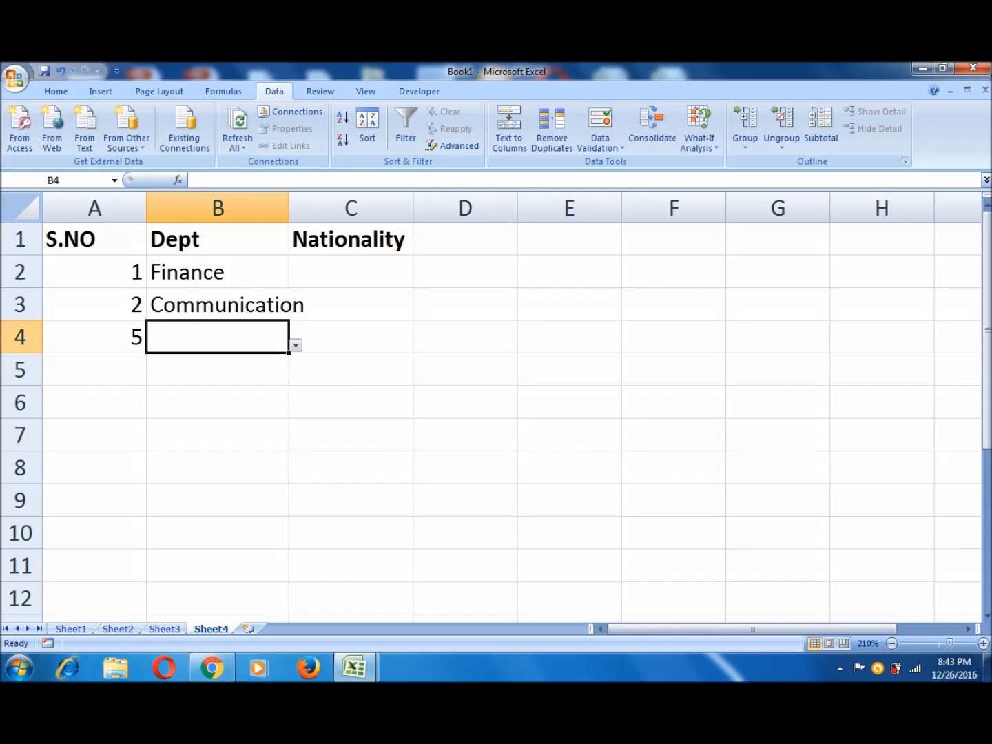
Enter "RAM" in the empty cell E4 outside the table and copy that cell.
{"action": "left_click", "coordinate": [568, 337]}
{"action": "type", "text": "RAM"}
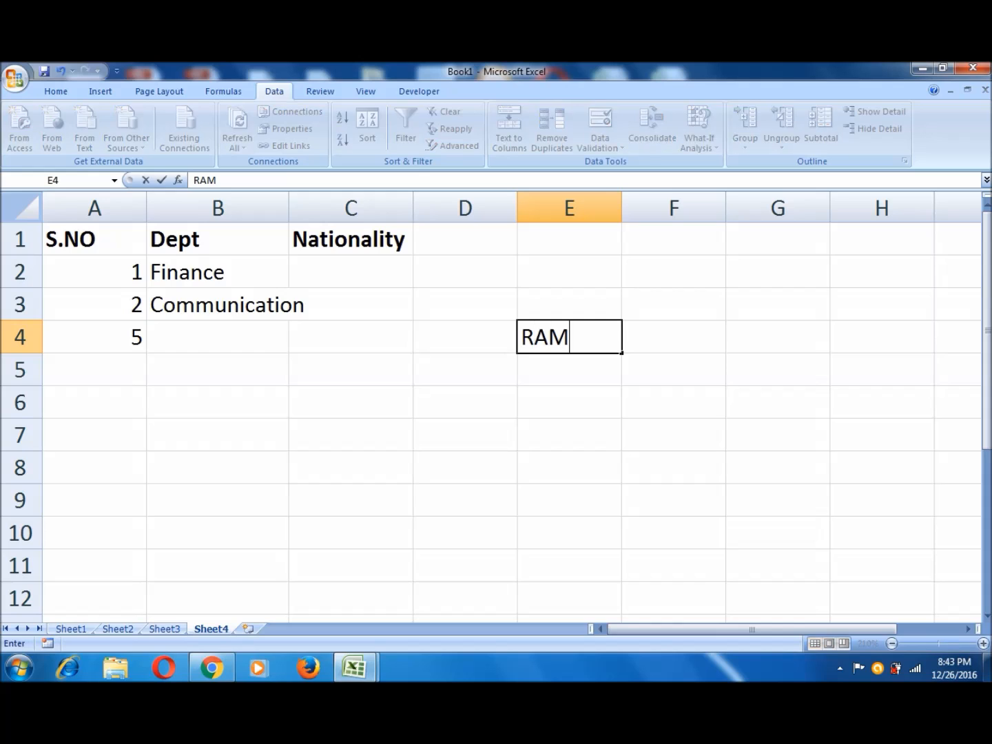
{"action": "key", "text": "Right"}
{"action": "key", "text": "Left"}
{"action": "key", "text": "ctrl+c"}
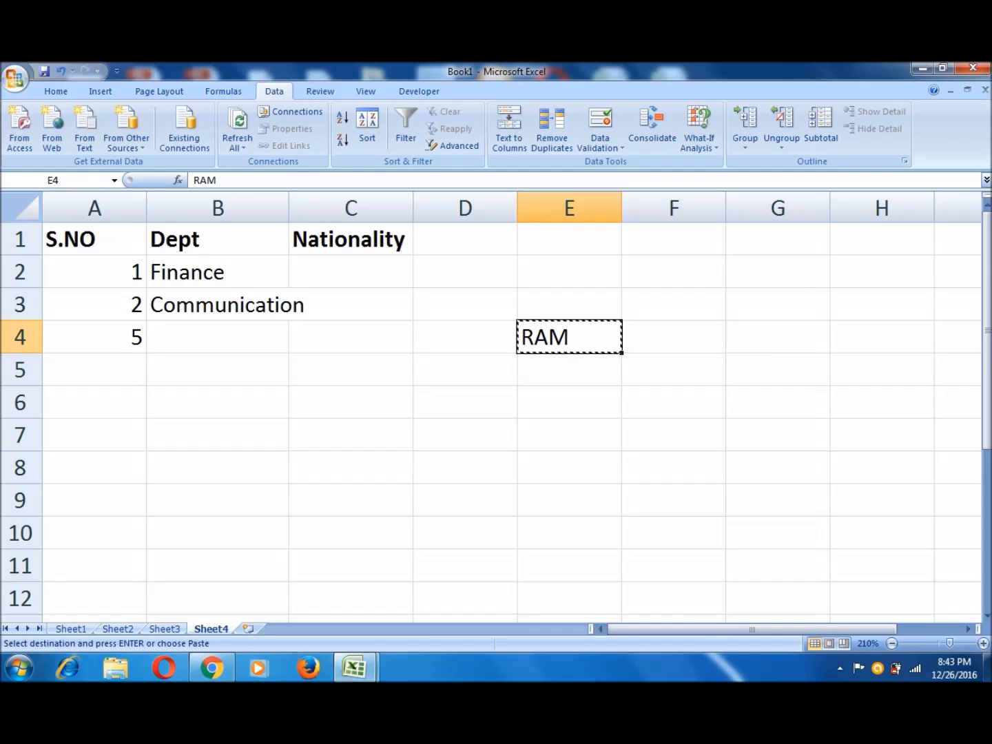
Paste the copied E4 cell over the validated Dept cell B4, and select cell C2 under Nationality.
{"action": "left_click", "coordinate": [217, 338]}
{"action": "key", "text": "ctrl+v"}
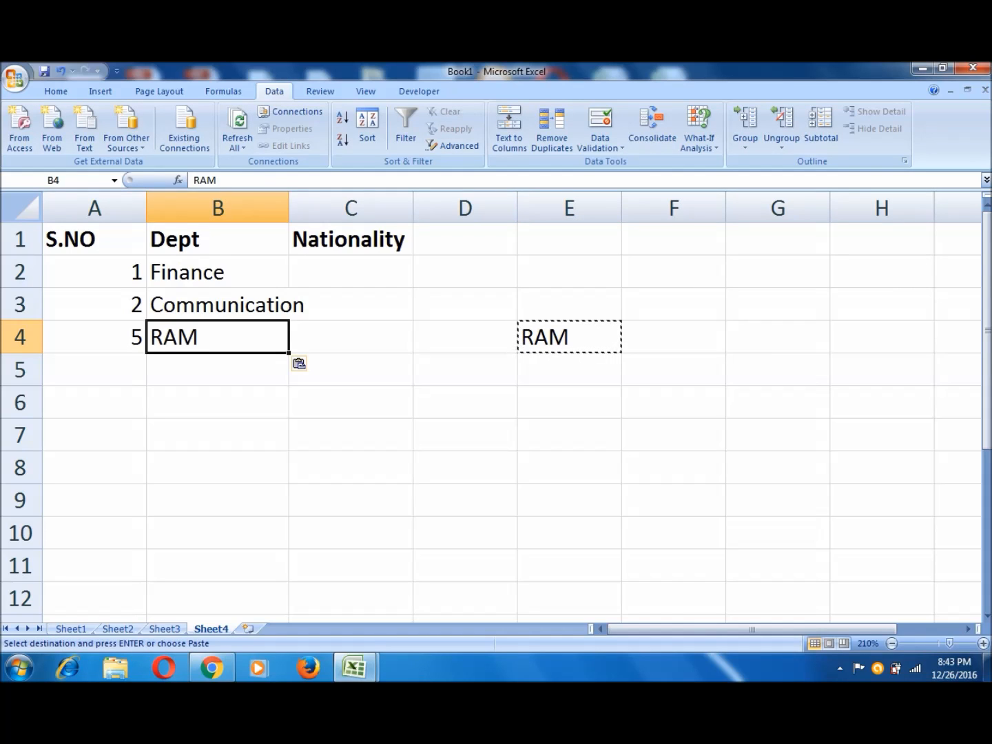
{"action": "key", "text": "Right"}
{"action": "key", "text": "Left"}
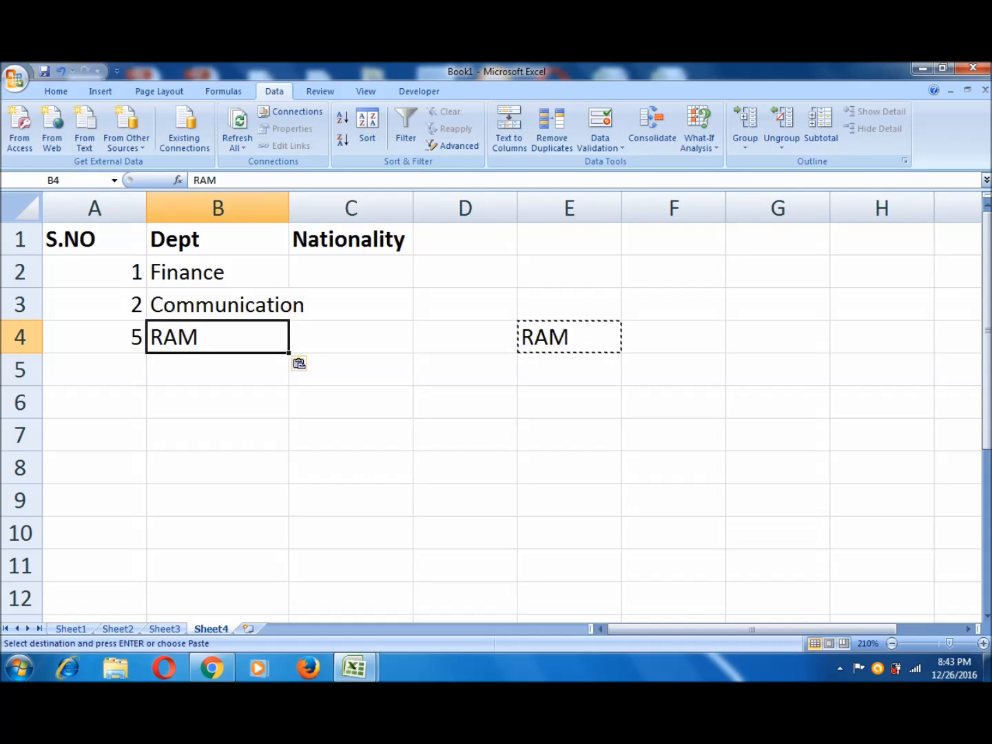
{"action": "left_click", "coordinate": [351, 272]}
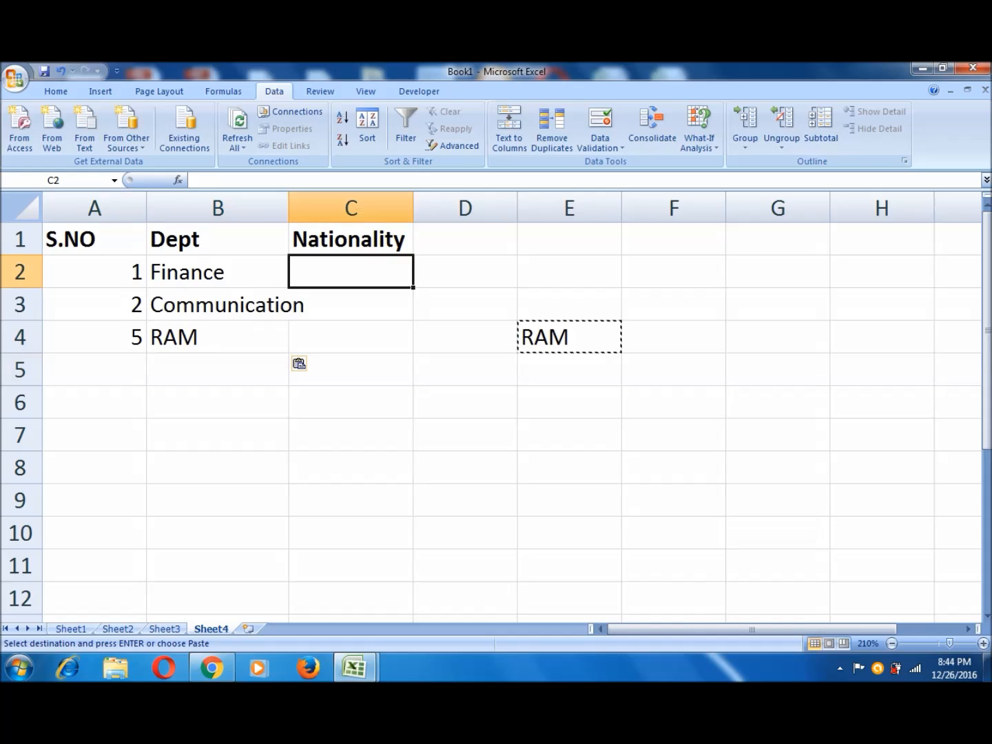
{"action": "left_click", "coordinate": [569, 207]}
{"action": "left_click", "coordinate": [350, 271]}
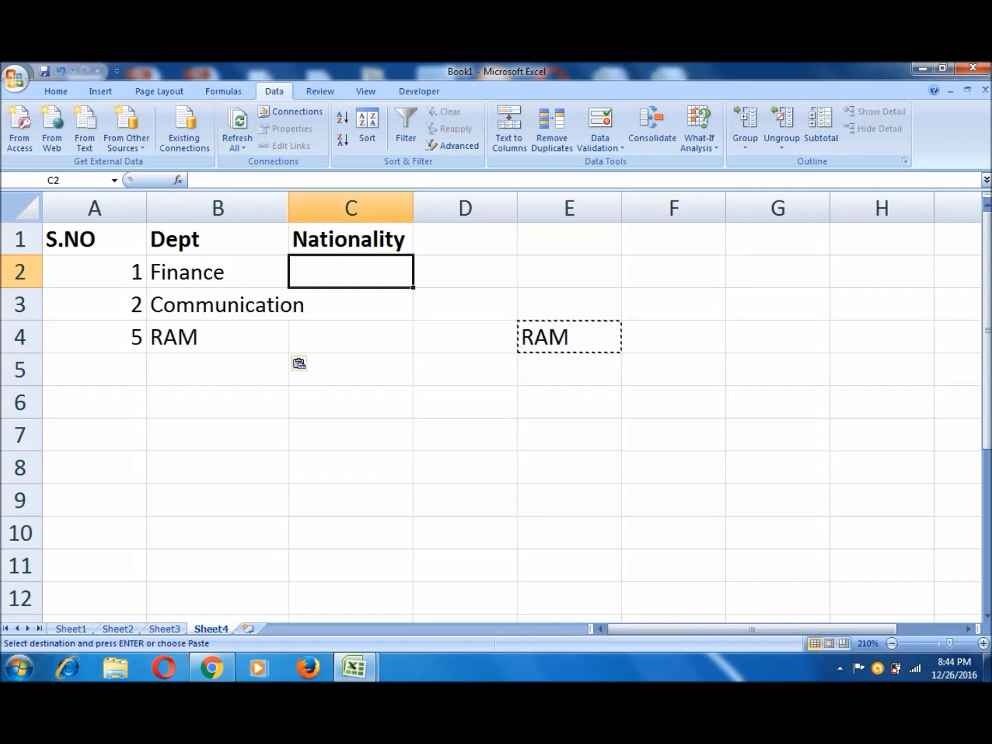